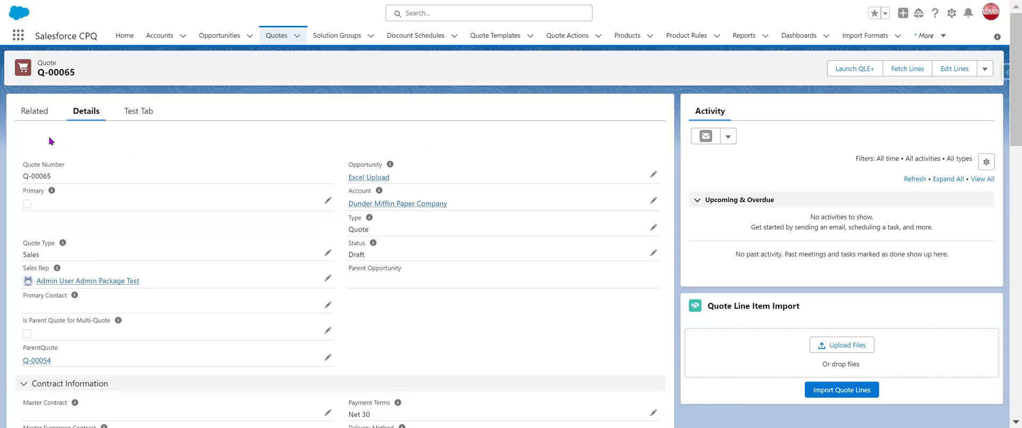
# Step: Review the quote's related records and examine its full Quote Lines list, returning to the quote record
pyautogui.click(21, 120)
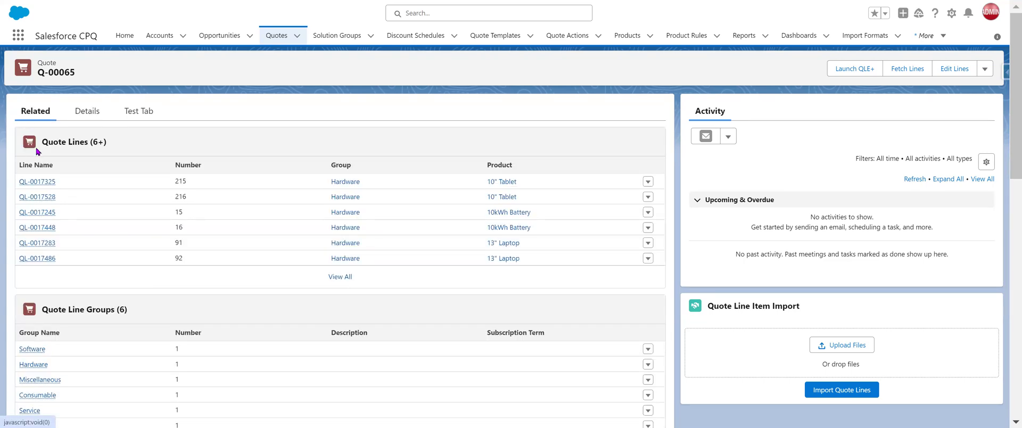
pyautogui.scroll(-5, 143, 288)
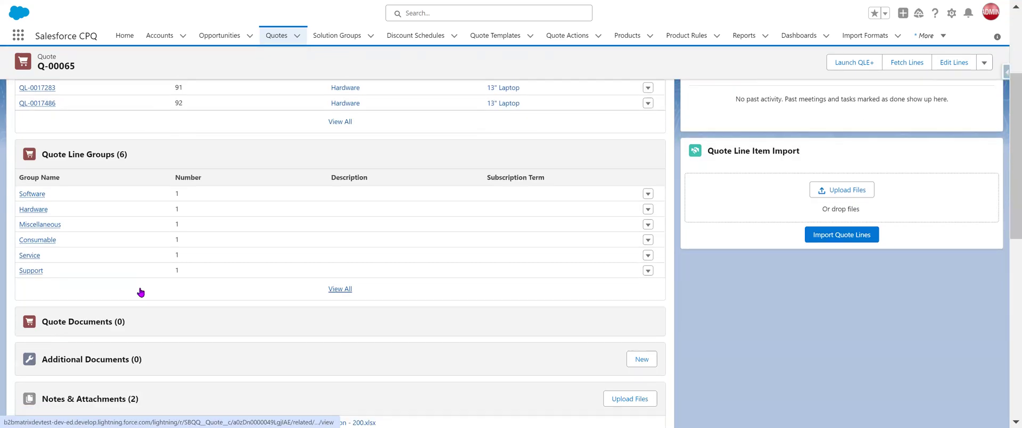
pyautogui.scroll(5, 137, 292)
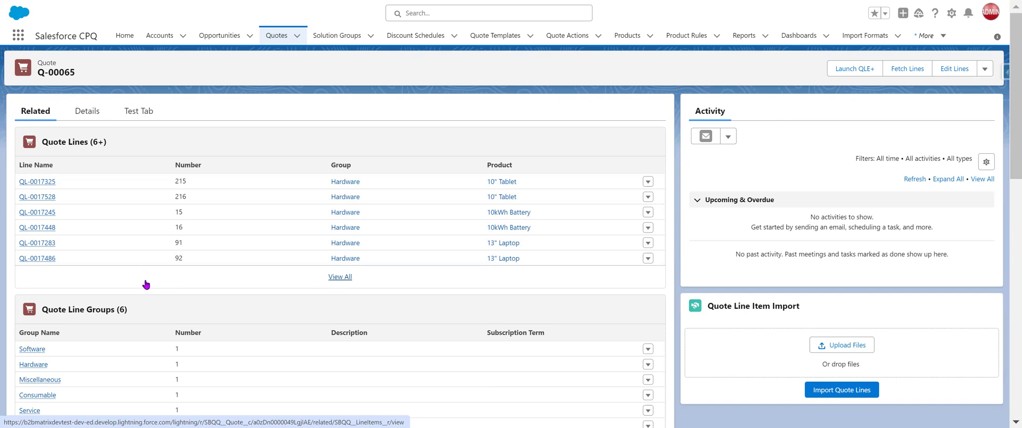
pyautogui.click(340, 276)
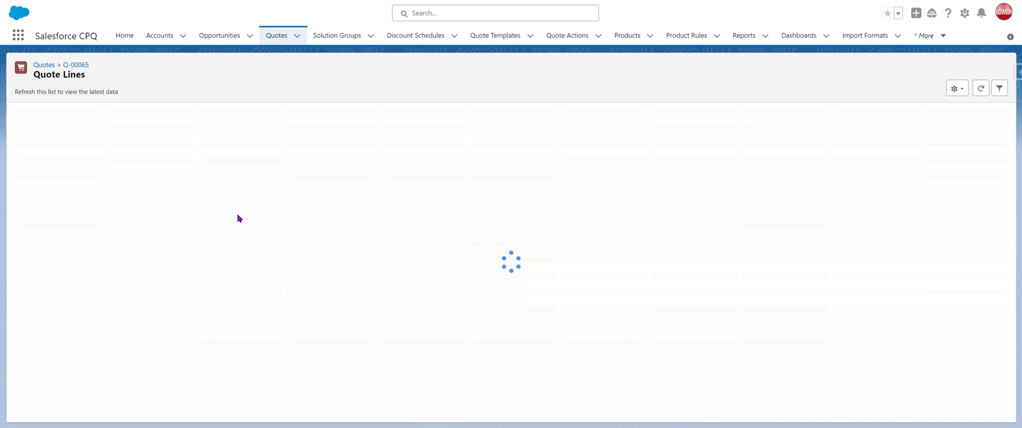
pyautogui.scroll(-3, 714, 200)
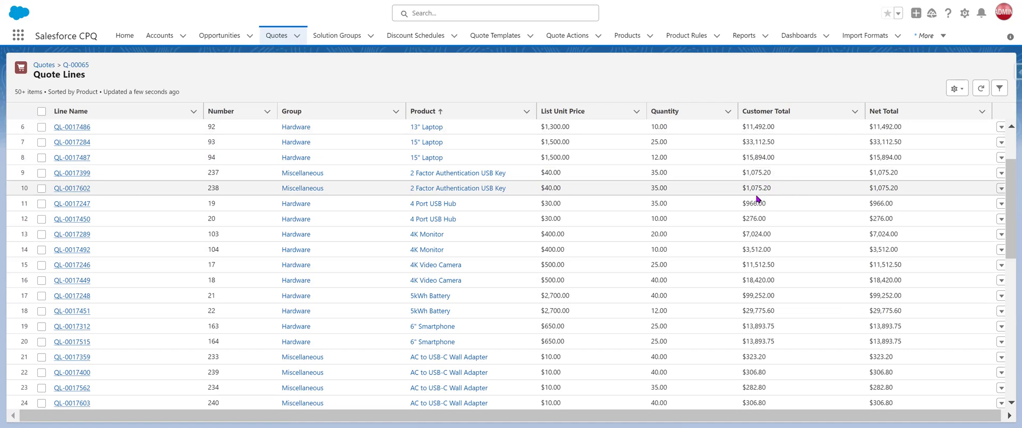
pyautogui.click(80, 65)
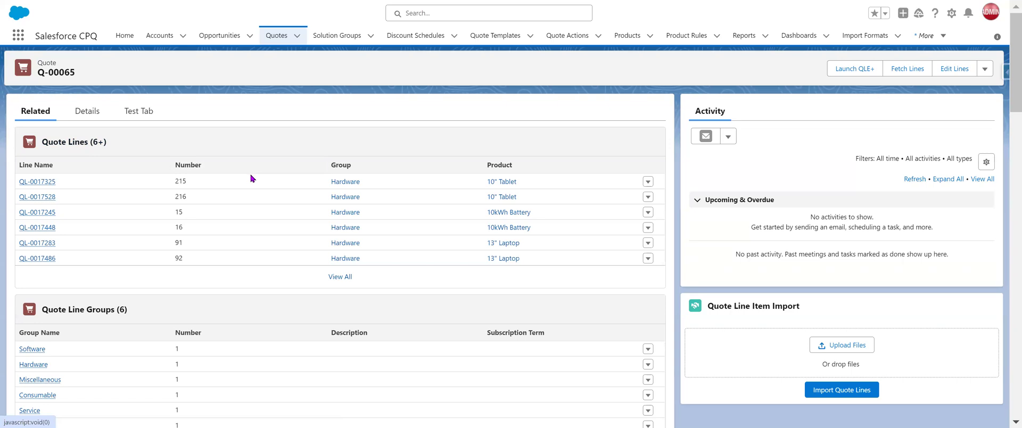
# Step: Find the Quote Lines Navigator among the quote's related sections and expand it to full-page view
pyautogui.scroll(-8, 252, 179)
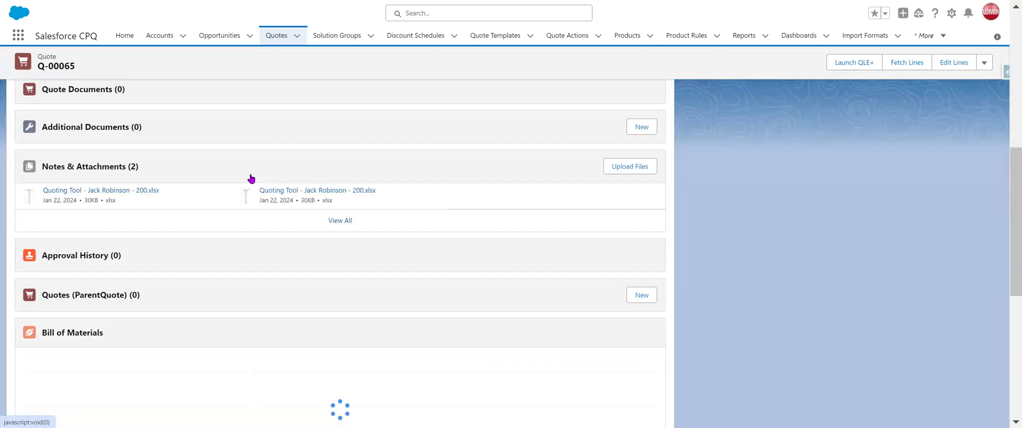
pyautogui.scroll(-4, 252, 179)
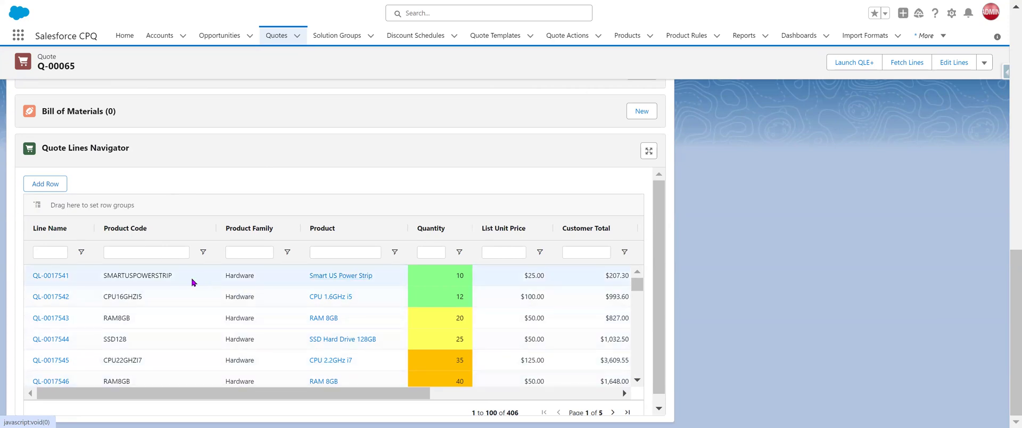
pyautogui.scroll(-3, 595, 339)
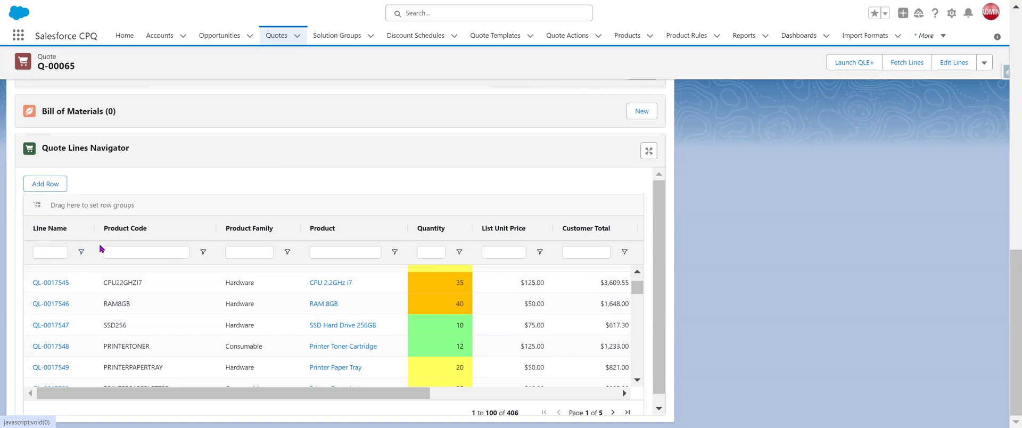
pyautogui.click(649, 152)
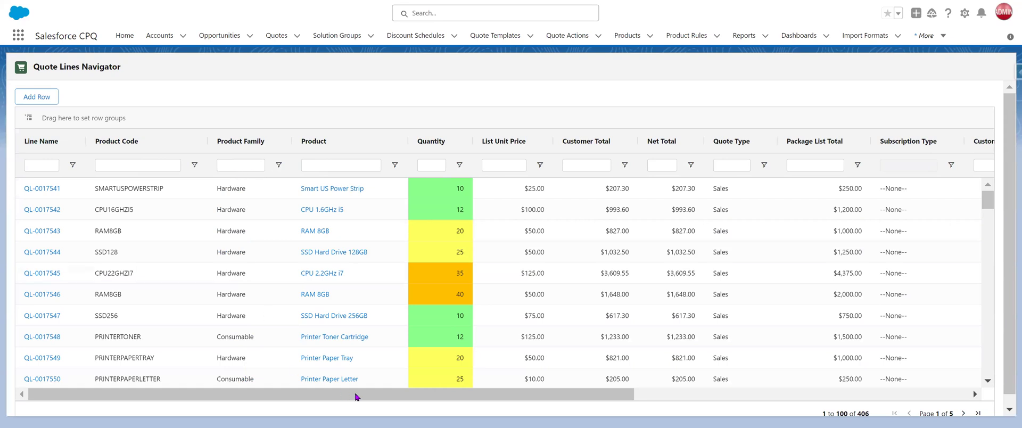
# Step: Pin the Product Code column with the Pin Left option in the Quote Lines Navigator
pyautogui.moveTo(356, 397); pyautogui.dragTo(278, 378)
pyautogui.moveTo(161, 395)
pyautogui.mouseDown()
pyautogui.moveTo(233, 401)
pyautogui.moveTo(166, 394)
pyautogui.mouseUp()
pyautogui.click(194, 142)
pyautogui.moveTo(287, 164)
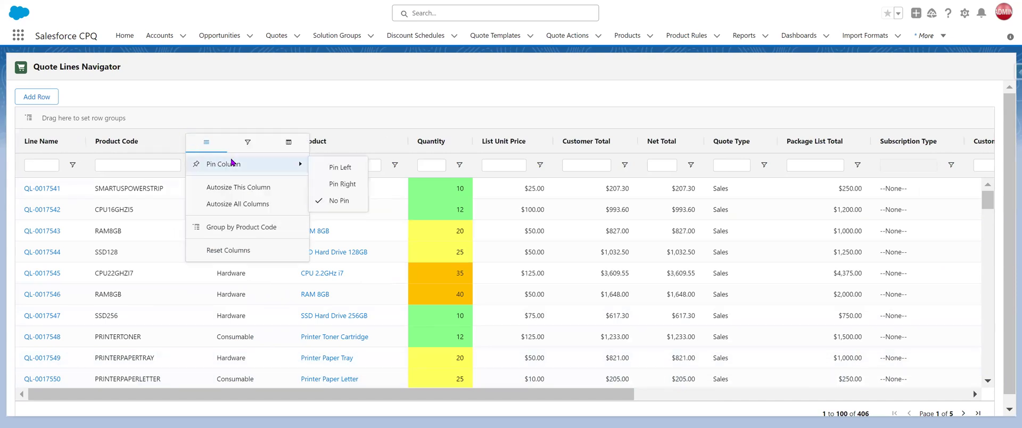
pyautogui.click(339, 168)
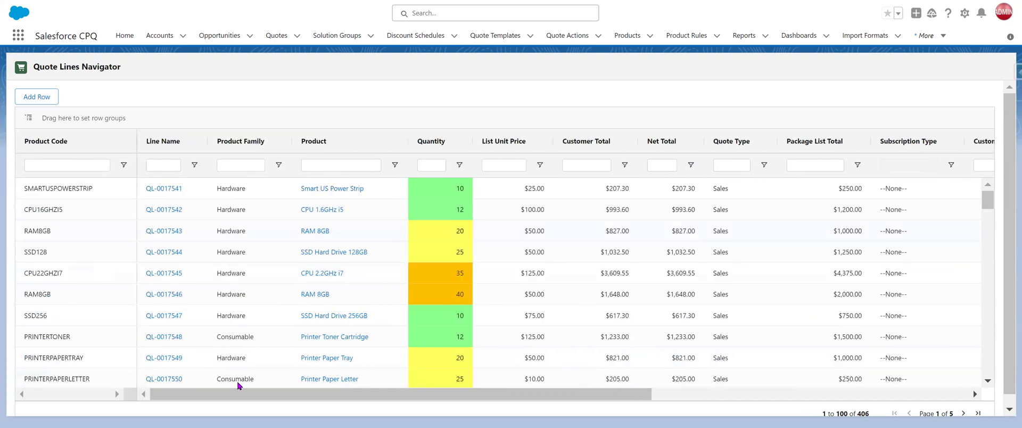
# Step: Pin the Line Name column with the Pin Left option as well
pyautogui.moveTo(330, 397); pyautogui.dragTo(190, 399)
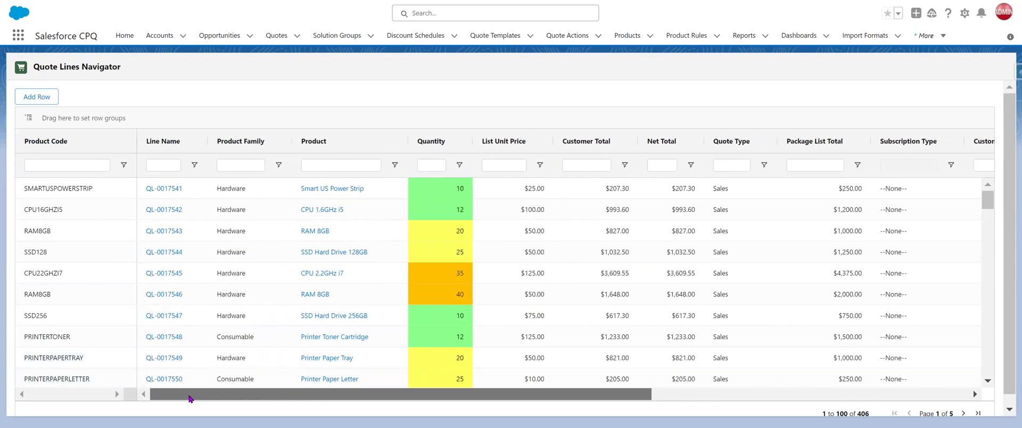
pyautogui.click(198, 141)
pyautogui.moveTo(220, 160)
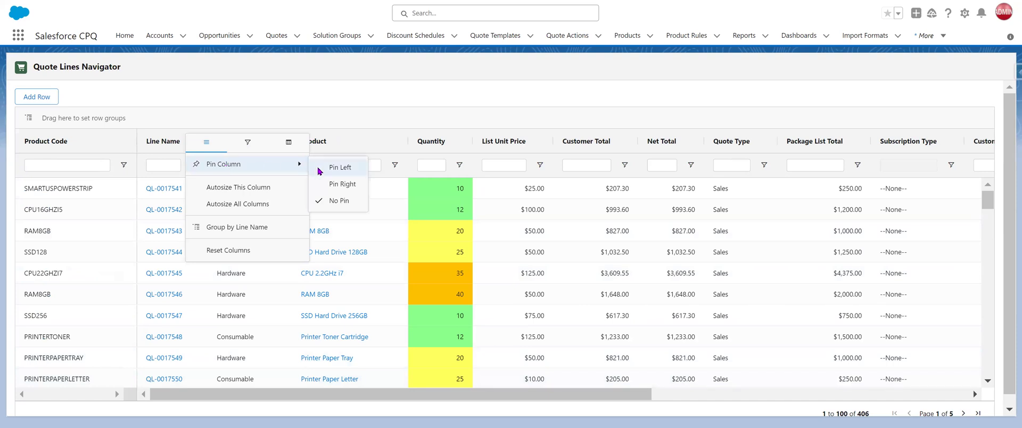
pyautogui.click(339, 166)
# Step: Pin the Partner Unit Price column with the Pin Right option and check it against the first columns
pyautogui.moveTo(295, 395); pyautogui.dragTo(530, 392)
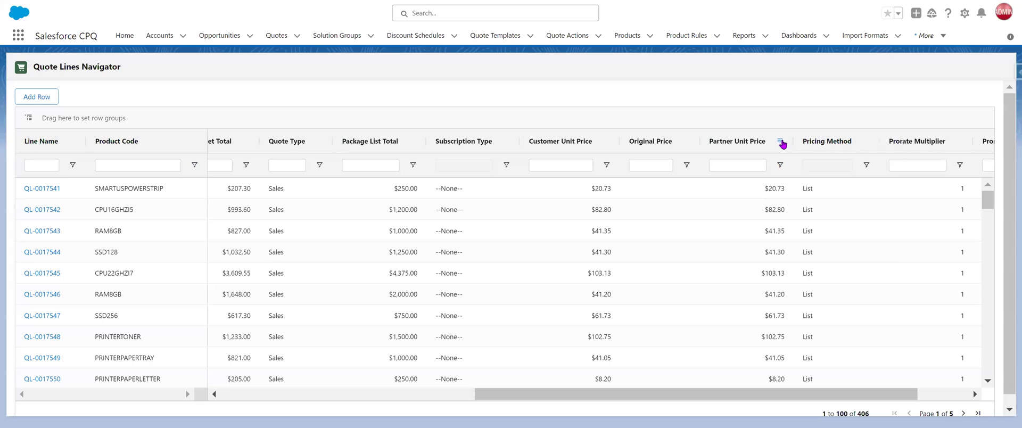
pyautogui.click(781, 143)
pyautogui.moveTo(796, 165)
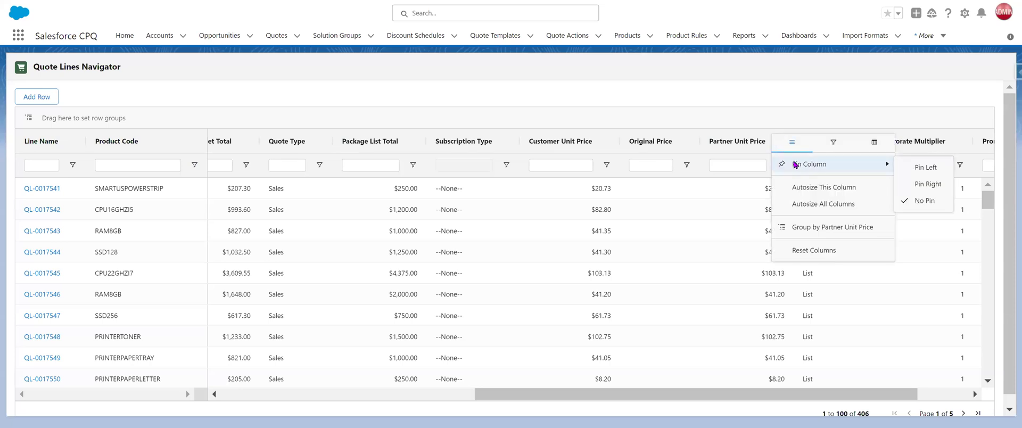
pyautogui.click(919, 184)
pyautogui.moveTo(622, 394); pyautogui.dragTo(365, 390)
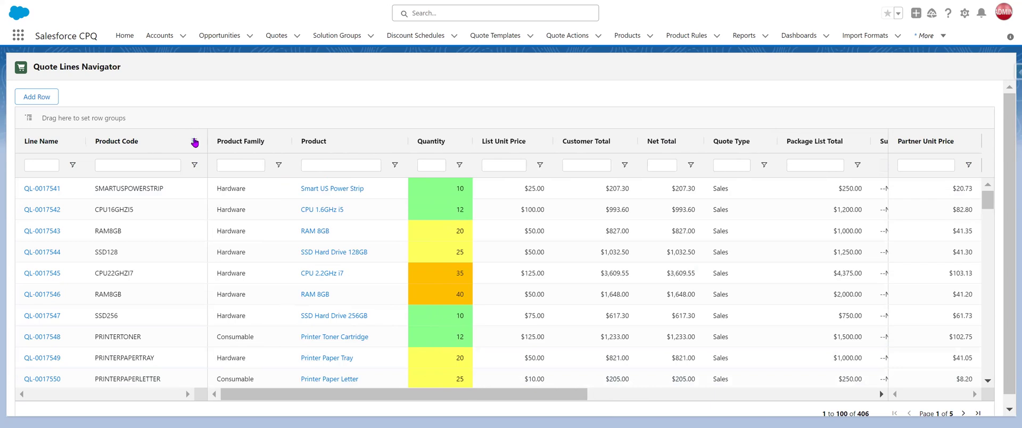
# Step: Unpin the Product Code, Line Name and Partner Unit Price columns by setting each to No Pin
pyautogui.click(200, 141)
pyautogui.moveTo(224, 164)
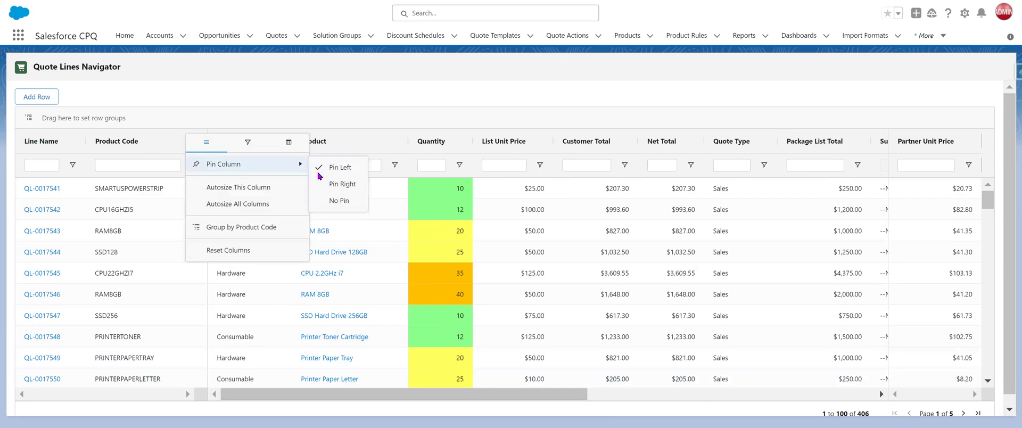
pyautogui.click(338, 200)
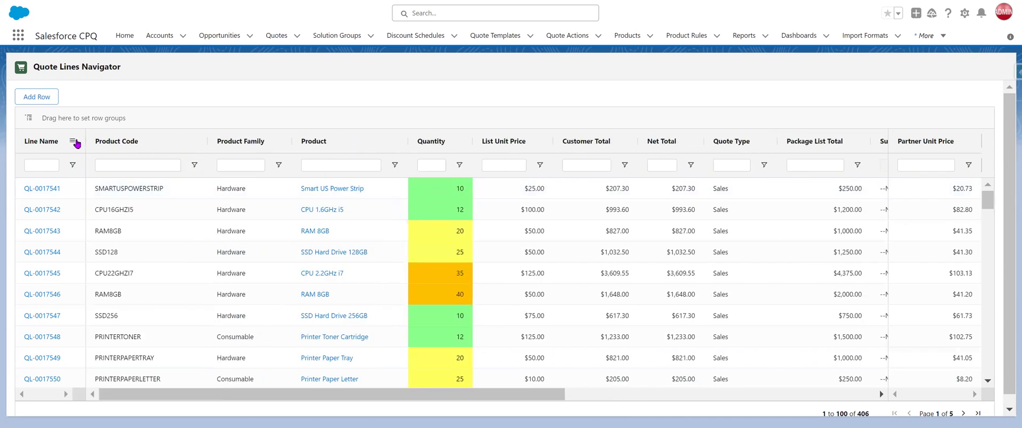
pyautogui.click(74, 141)
pyautogui.moveTo(166, 169)
pyautogui.click(217, 201)
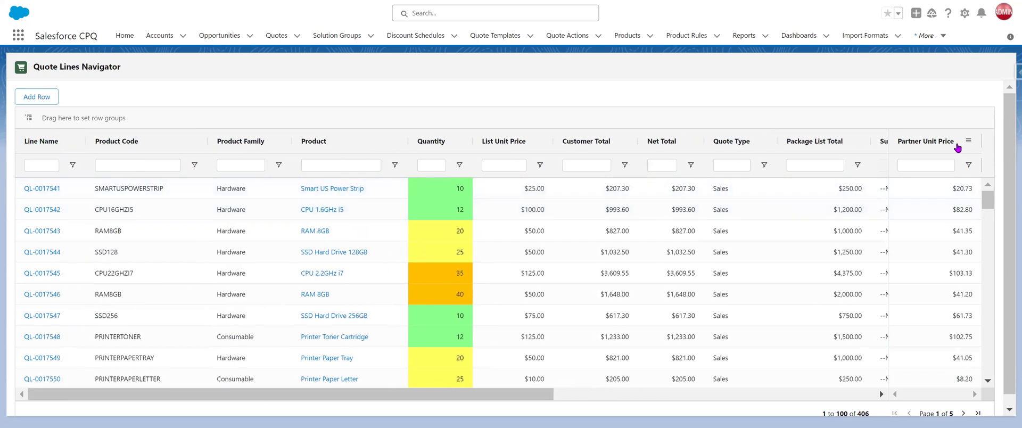
pyautogui.click(968, 140)
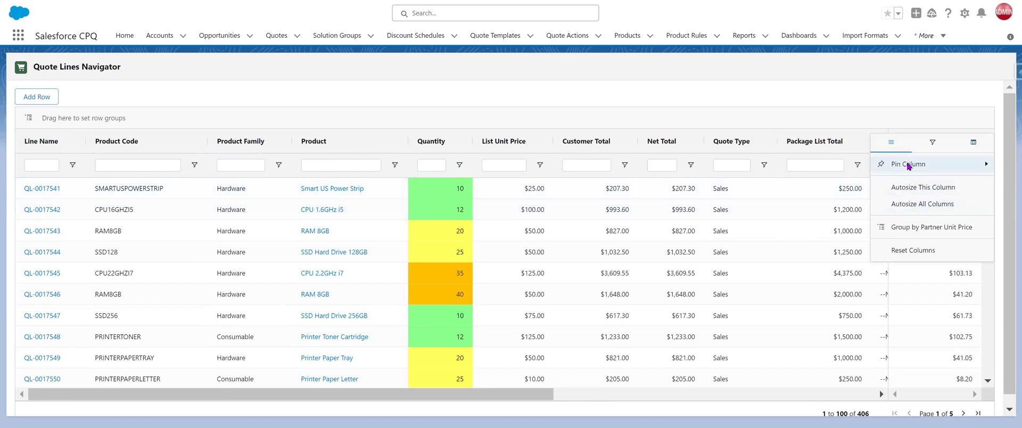
pyautogui.click(841, 199)
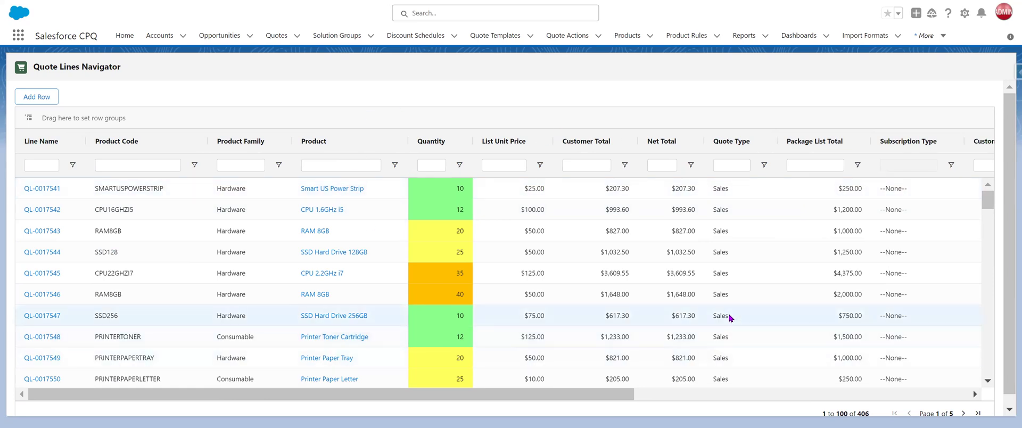
# Step: Group the quote lines by Product Family and expand the first group
pyautogui.scroll(-3, 728, 317)
pyautogui.scroll(-3, 729, 318)
pyautogui.scroll(5, 729, 318)
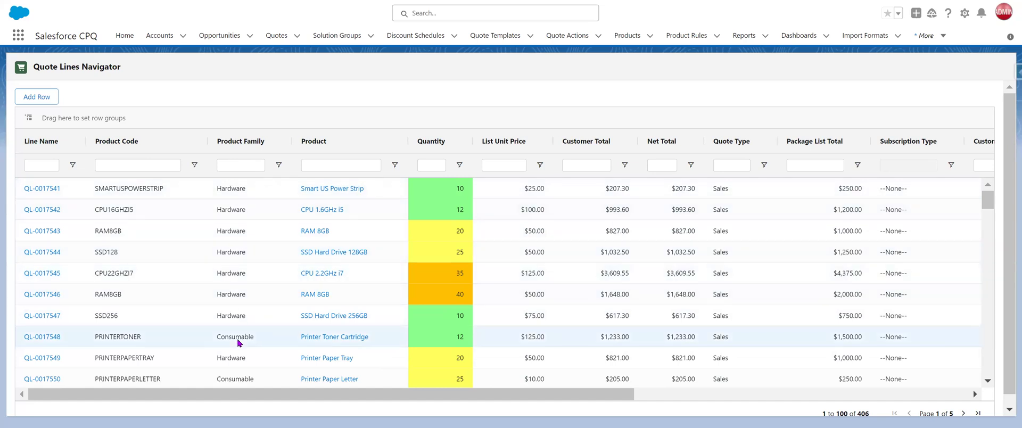
pyautogui.scroll(-2, 238, 342)
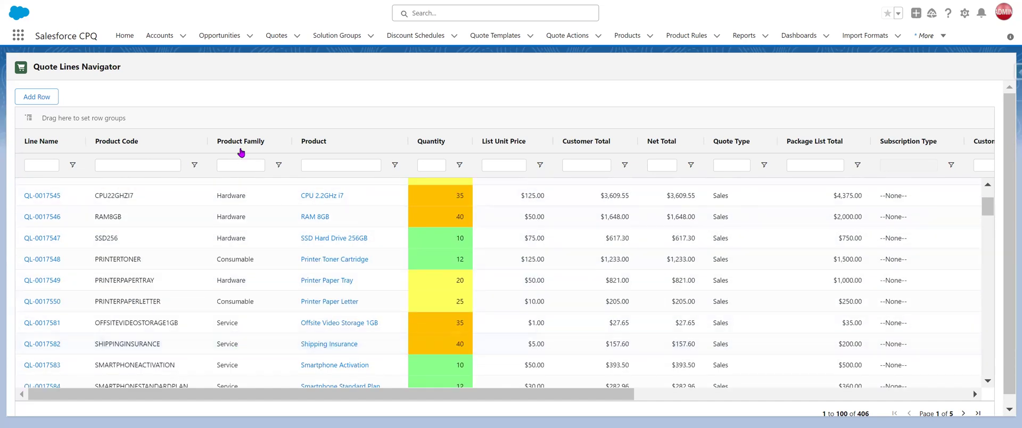
pyautogui.moveTo(240, 142); pyautogui.dragTo(155, 128)
pyautogui.click(29, 190)
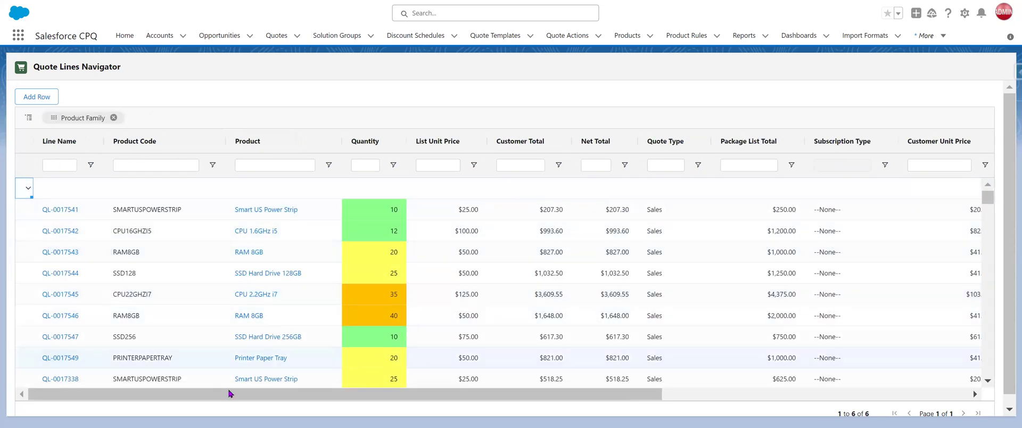
# Step: Look through the expanded group's rows and columns and remove the Product Family grouping
pyautogui.moveTo(267, 394); pyautogui.dragTo(569, 403)
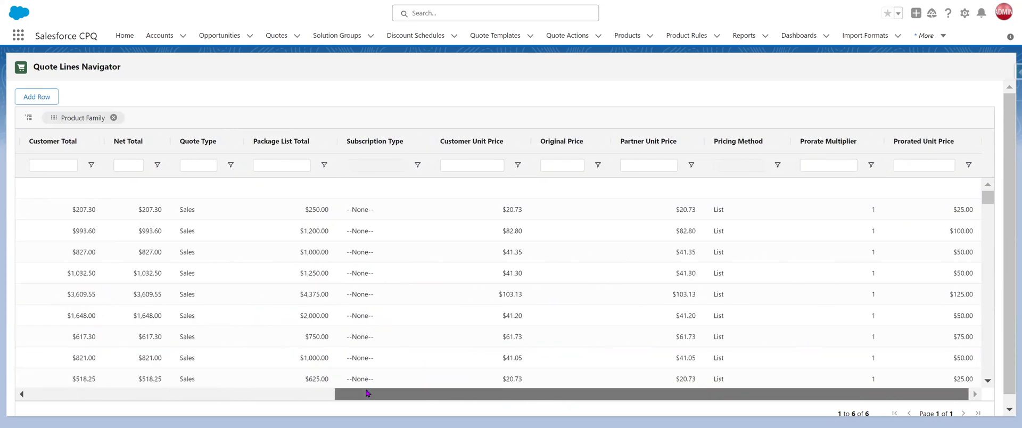
pyautogui.moveTo(369, 394); pyautogui.dragTo(176, 387)
pyautogui.scroll(-2, 126, 299)
pyautogui.scroll(-10, 126, 299)
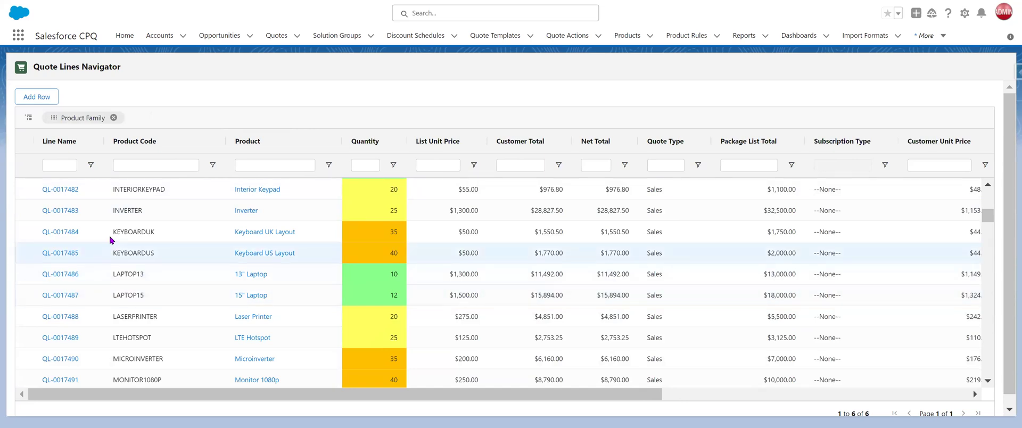
pyautogui.click(114, 117)
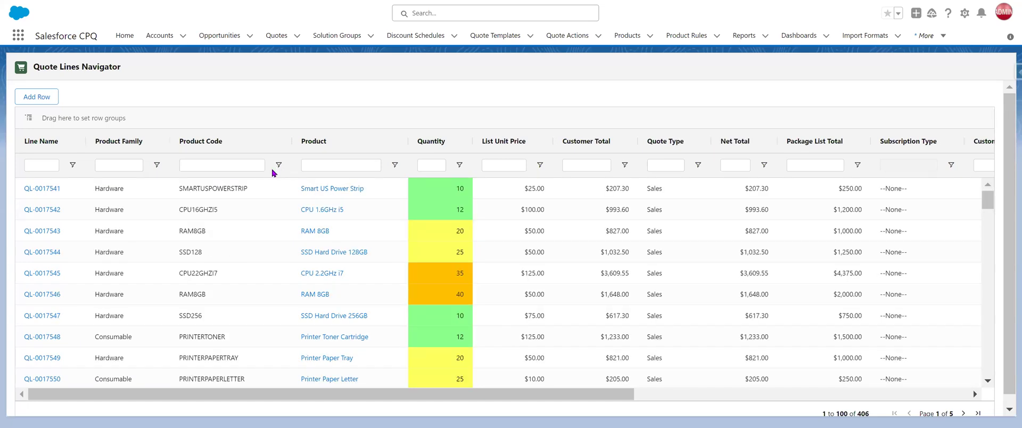
# Step: Try ascending sorts of the quote lines by Product Code, by Product Family, and by Product Code again
pyautogui.moveTo(199, 143)
pyautogui.mouseDown()
pyautogui.moveTo(511, 139)
pyautogui.moveTo(199, 146)
pyautogui.moveTo(216, 143)
pyautogui.mouseUp()
pyautogui.click(367, 149)
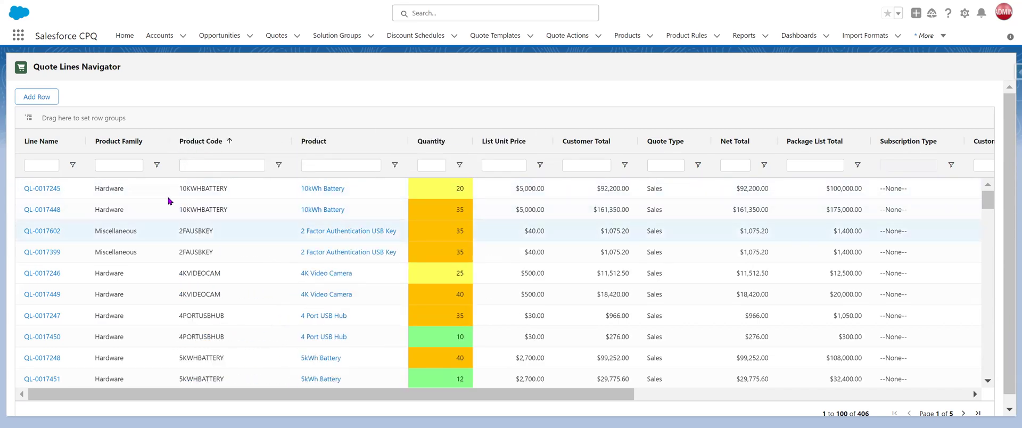
pyautogui.click(123, 145)
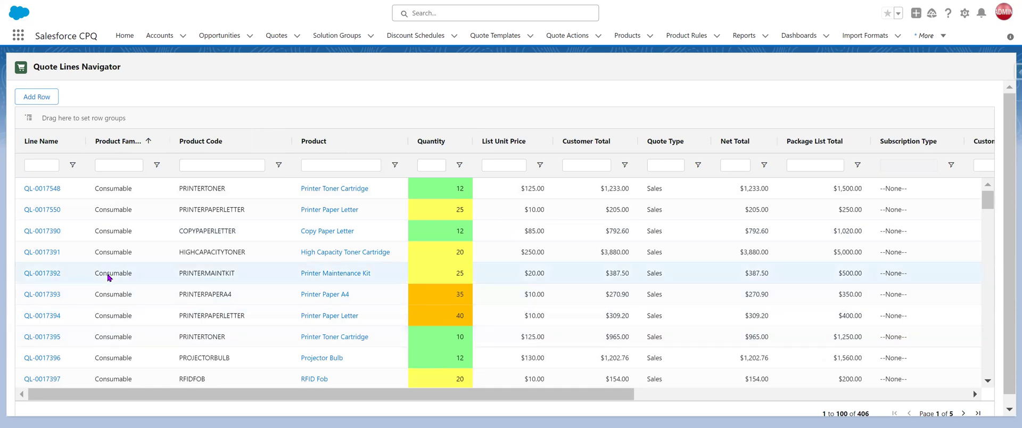
pyautogui.click(200, 144)
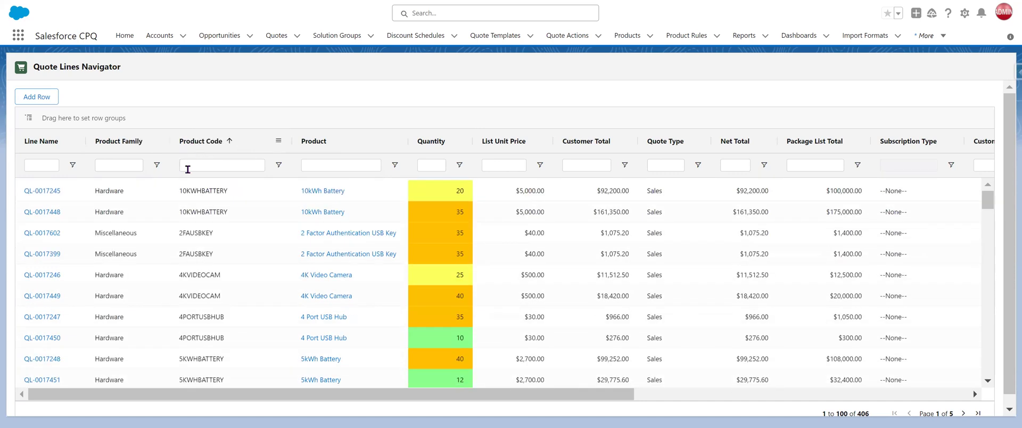
# Step: Sort the quote lines by Line Name in ascending order and slightly narrow the Line Name column
pyautogui.click(38, 149)
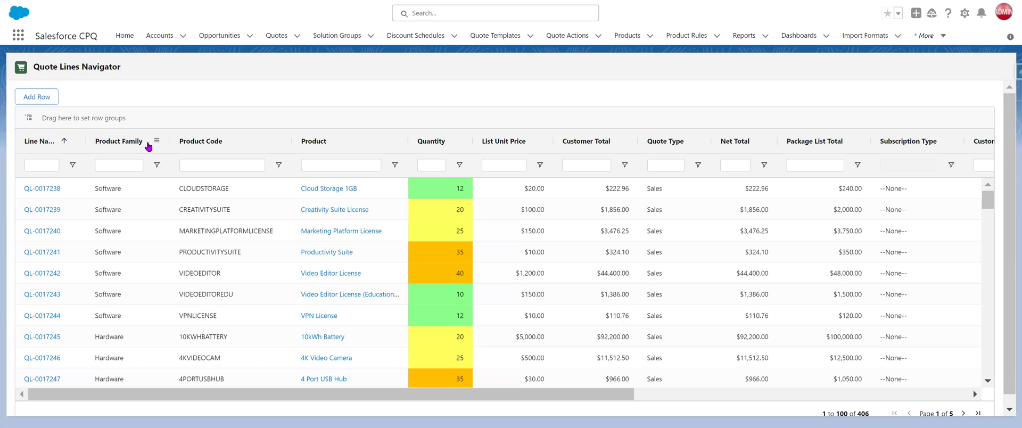
pyautogui.moveTo(86, 142)
pyautogui.mouseDown()
pyautogui.moveTo(150, 142)
pyautogui.moveTo(83, 146)
pyautogui.mouseUp()
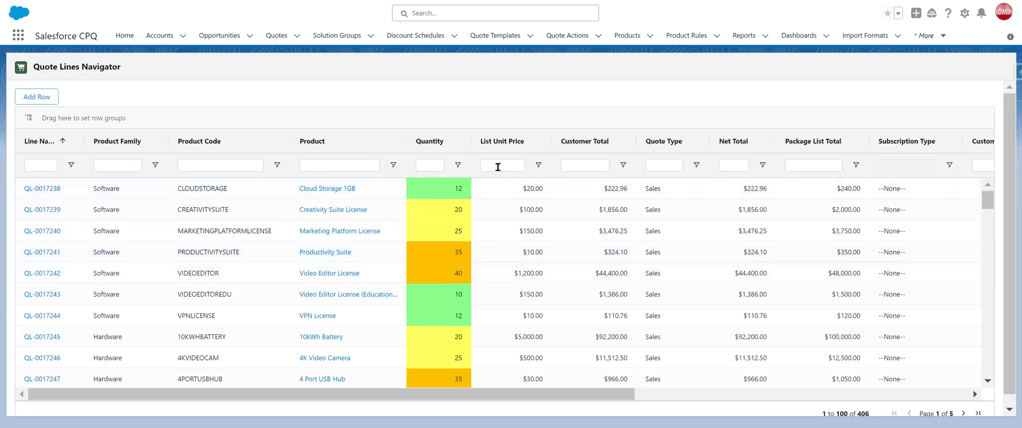
# Step: Check the Product column's filter conditions and try filtering the quote lines by products matching "mar"
pyautogui.click(392, 166)
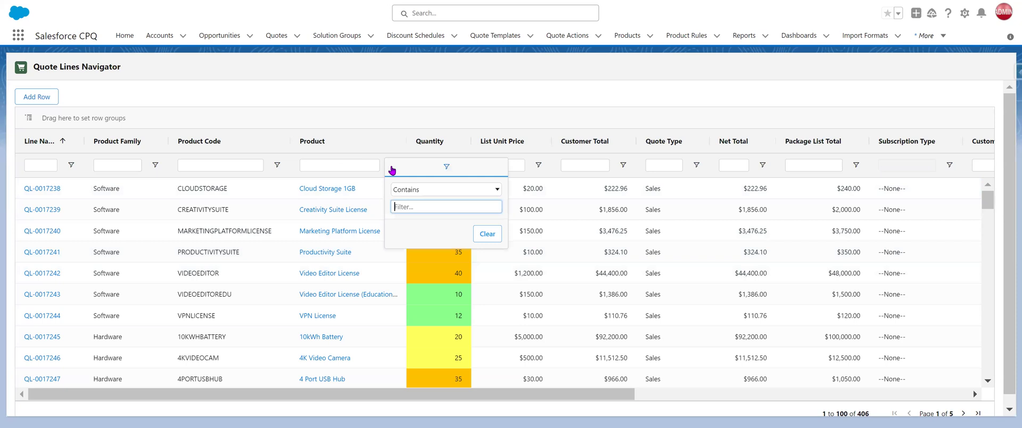
pyautogui.click(413, 189)
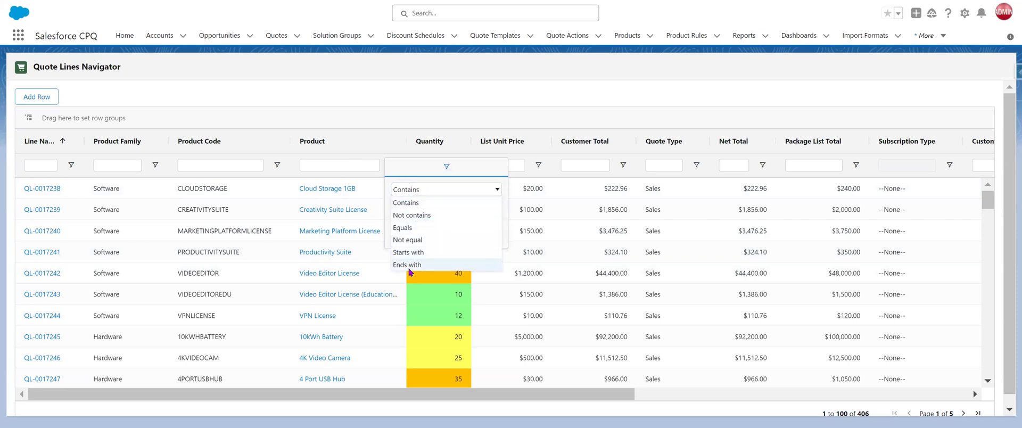
pyautogui.click(332, 163)
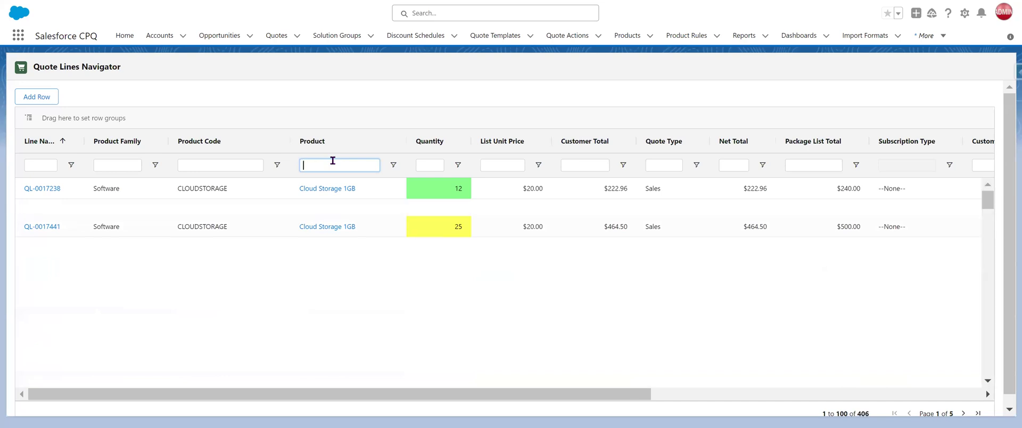
pyautogui.write('mar')
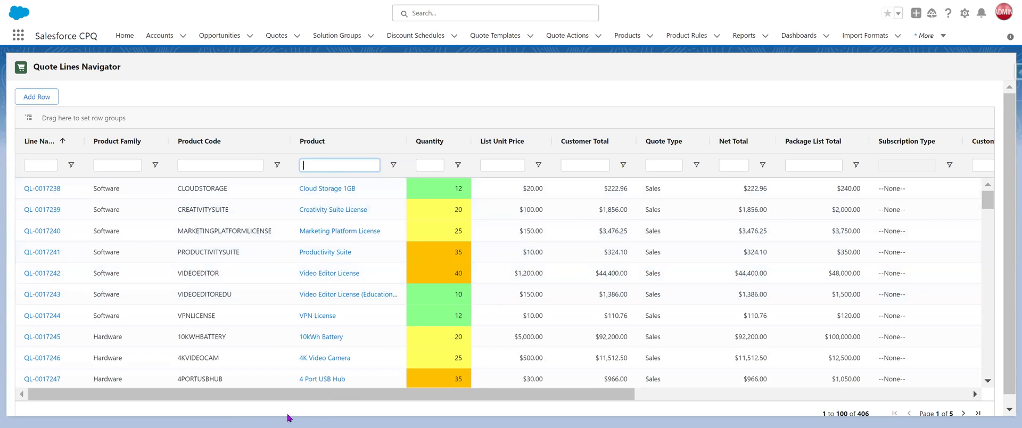
# Step: Move the Quantity and List Unit Price columns so they directly follow the Product Family column
pyautogui.moveTo(406, 394); pyautogui.dragTo(472, 386)
pyautogui.hscroll(7, 473, 386)
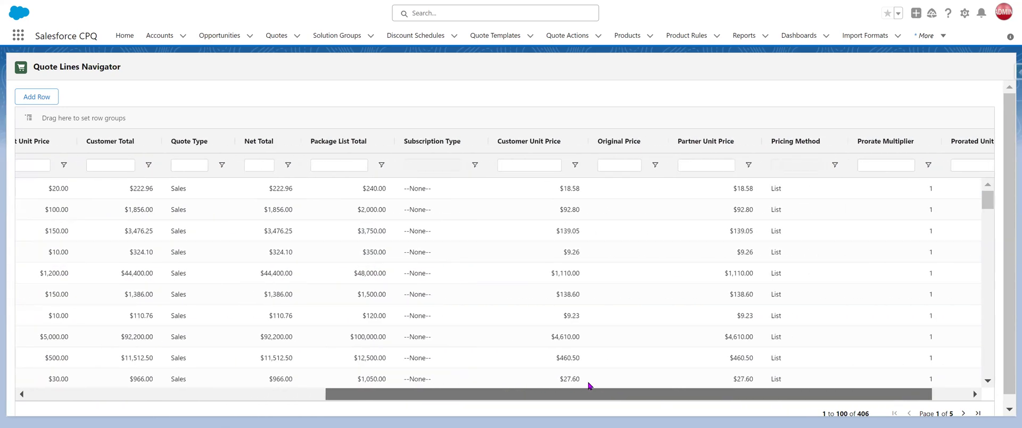
pyautogui.moveTo(585, 385); pyautogui.dragTo(510, 388)
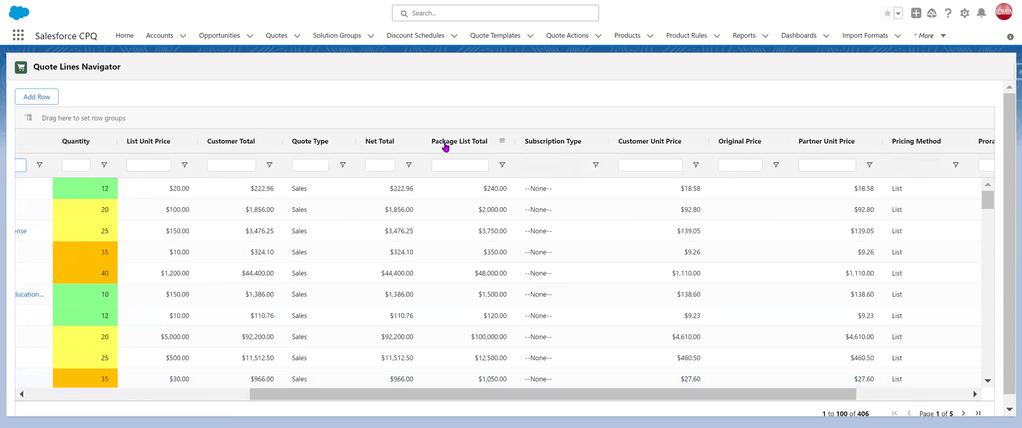
pyautogui.moveTo(407, 395); pyautogui.dragTo(153, 380)
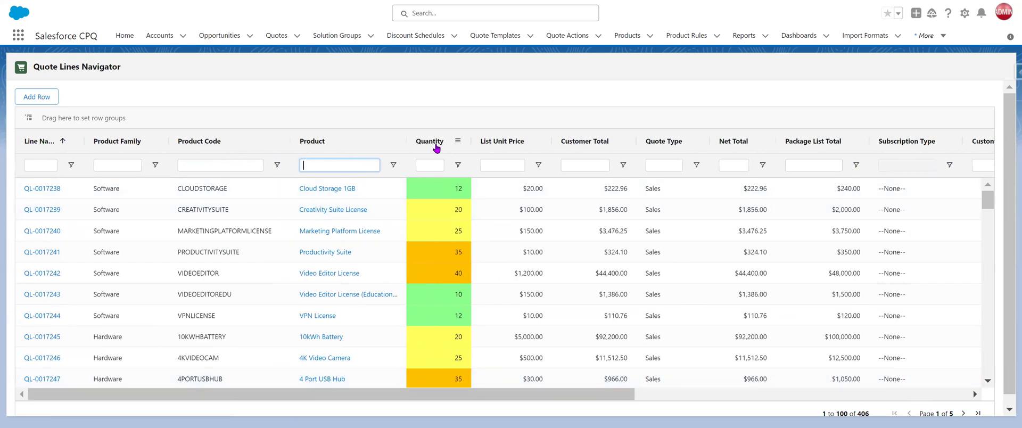
pyautogui.moveTo(437, 146); pyautogui.dragTo(195, 159)
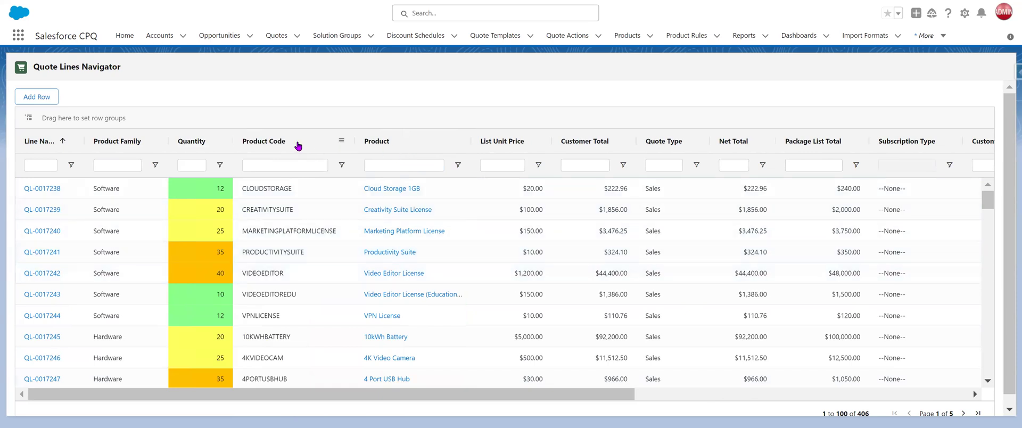
pyautogui.moveTo(532, 143); pyautogui.dragTo(306, 150)
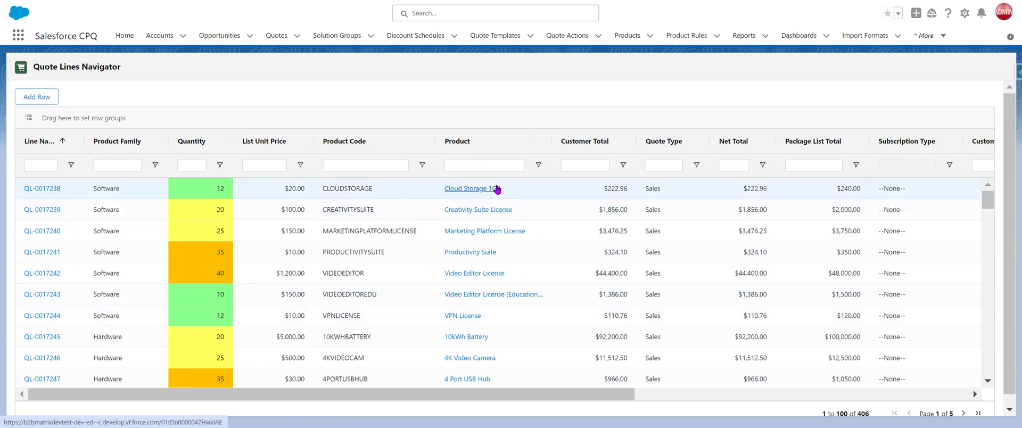
# Step: Export the quote lines grid as an Excel file
pyautogui.rightClick(377, 272)
pyautogui.moveTo(425, 354)
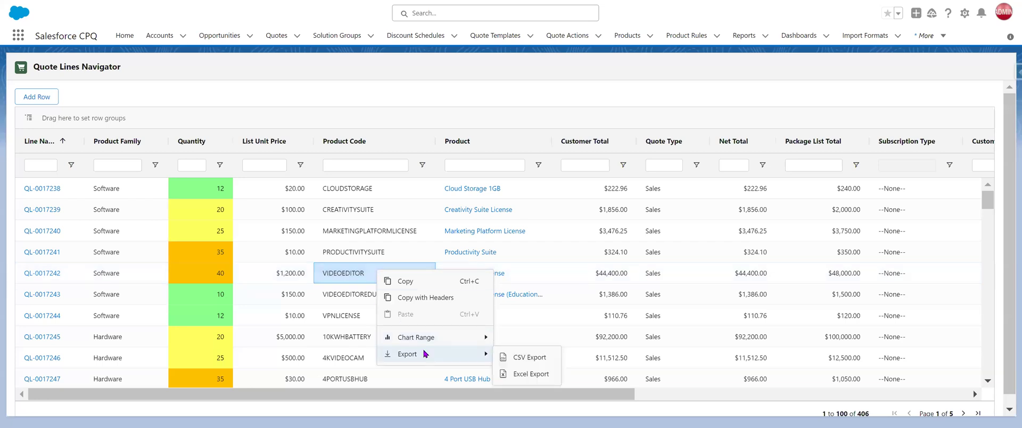
pyautogui.click(528, 374)
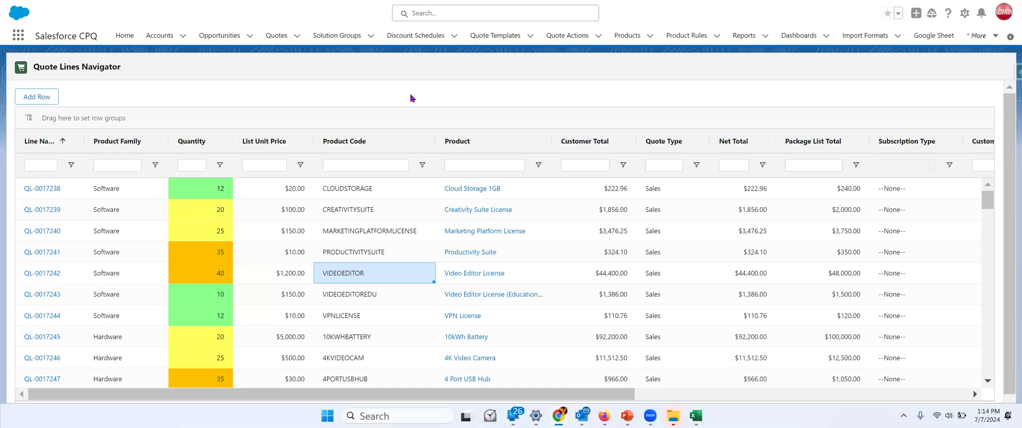
# Step: Switch to the exported workbook in Excel, look through its columns and close it
pyautogui.hotkey('alt', 'Tab')
pyautogui.hotkey('alt', 'Tab')
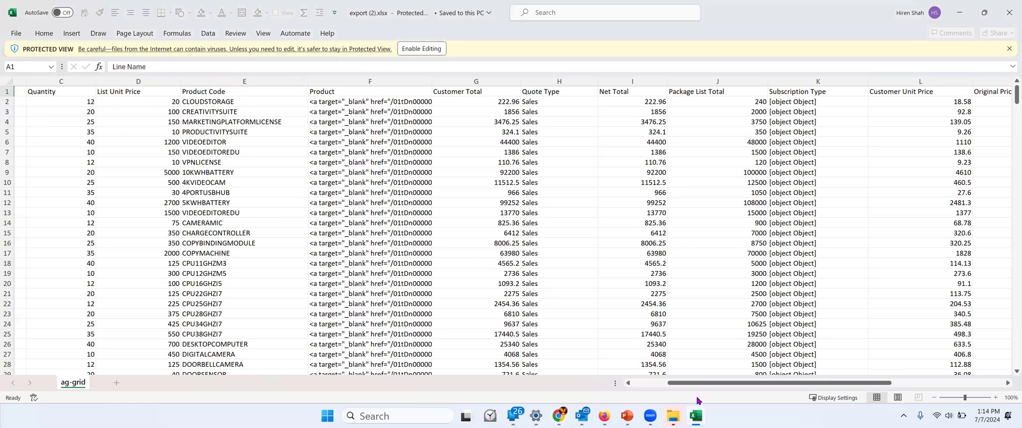
pyautogui.moveTo(735, 384); pyautogui.dragTo(759, 384)
pyautogui.hscroll(5, 760, 384)
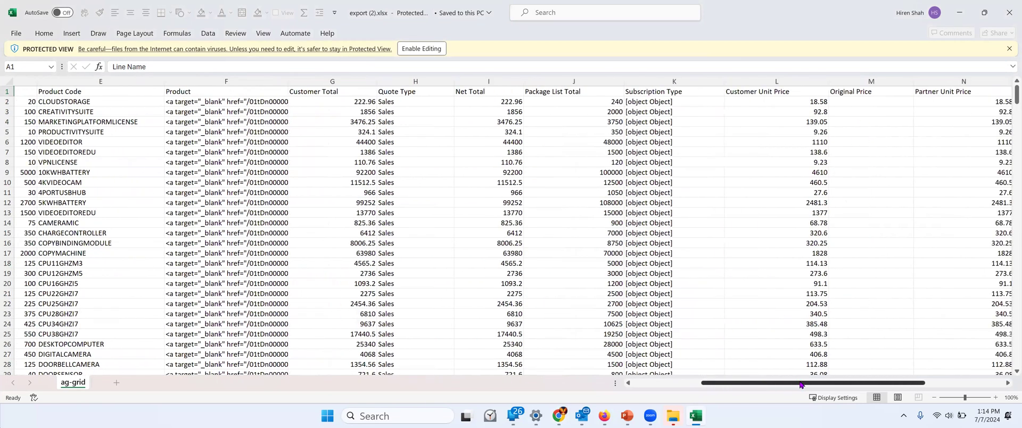
pyautogui.hscroll(-5, 746, 385)
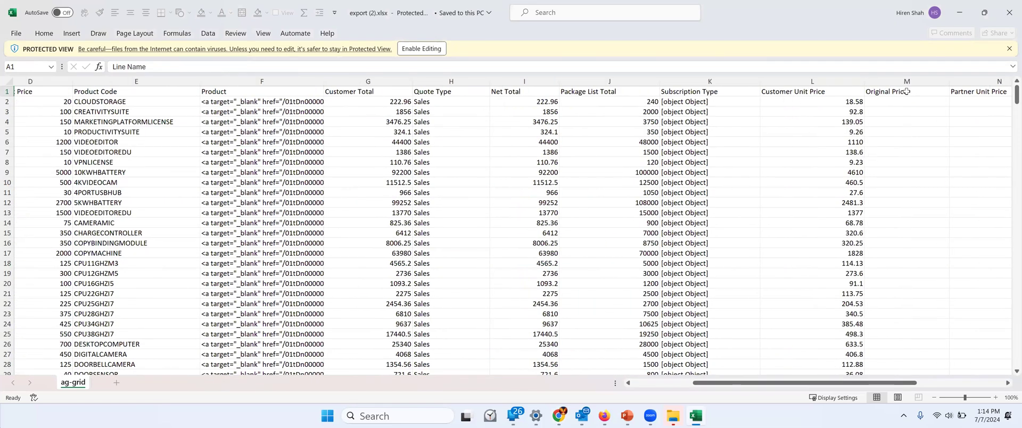
pyautogui.click(1009, 12)
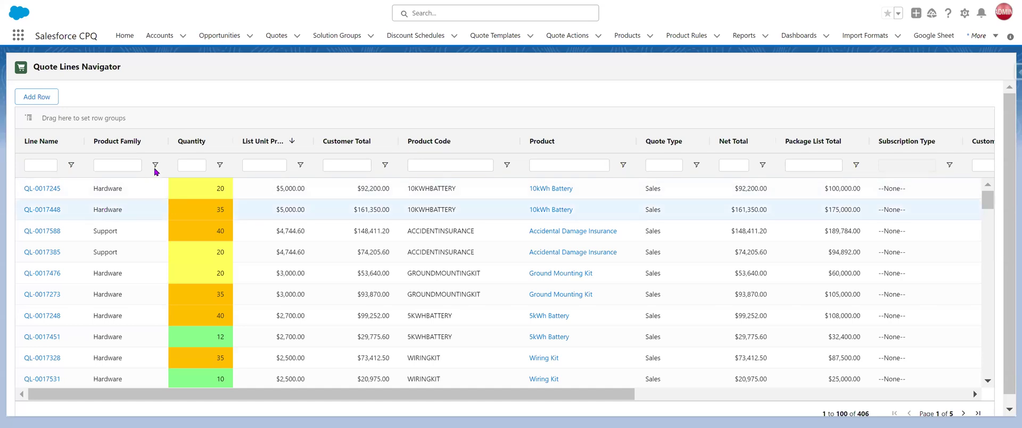
# Step: Create a grouped column chart from the Quantity, List Unit Price and Customer Total cells of the first eight rows
pyautogui.moveTo(189, 190); pyautogui.dragTo(352, 346)
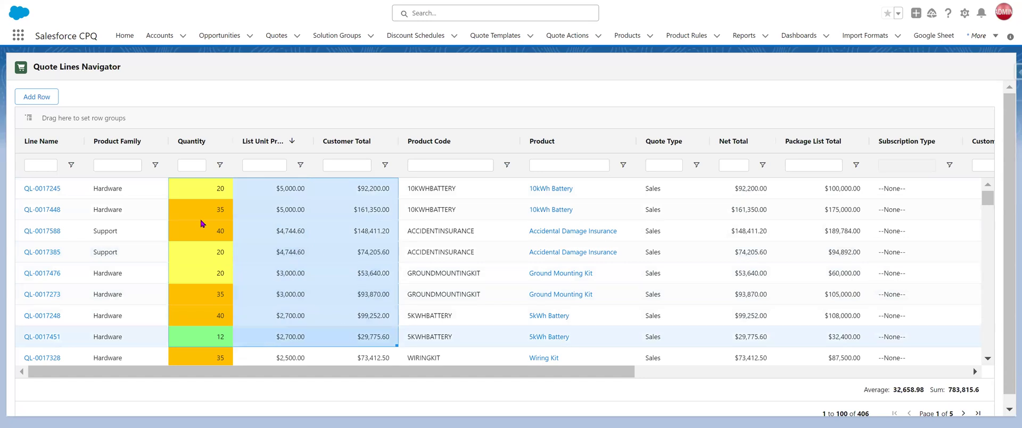
pyautogui.rightClick(284, 226)
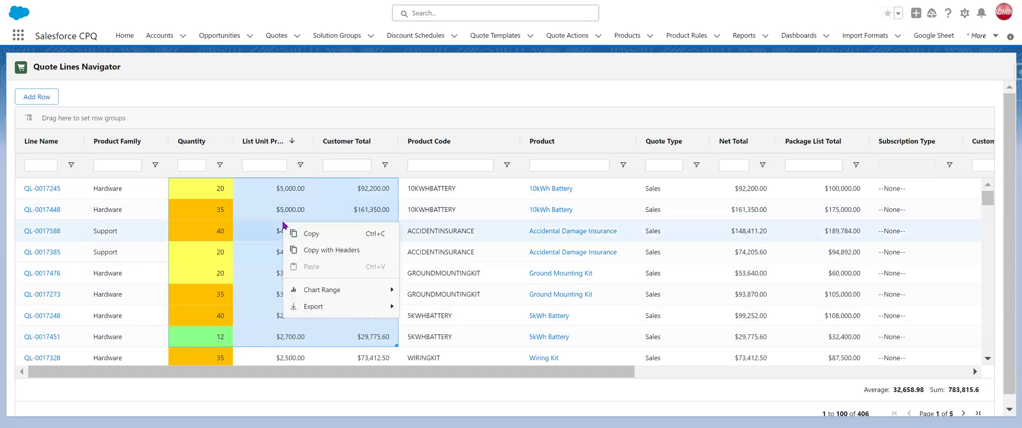
pyautogui.moveTo(312, 291)
pyautogui.moveTo(408, 292)
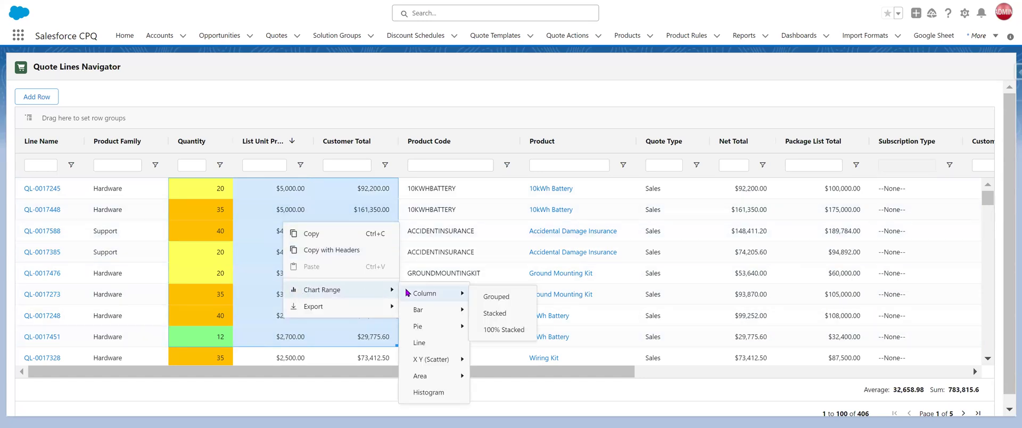
pyautogui.click(497, 301)
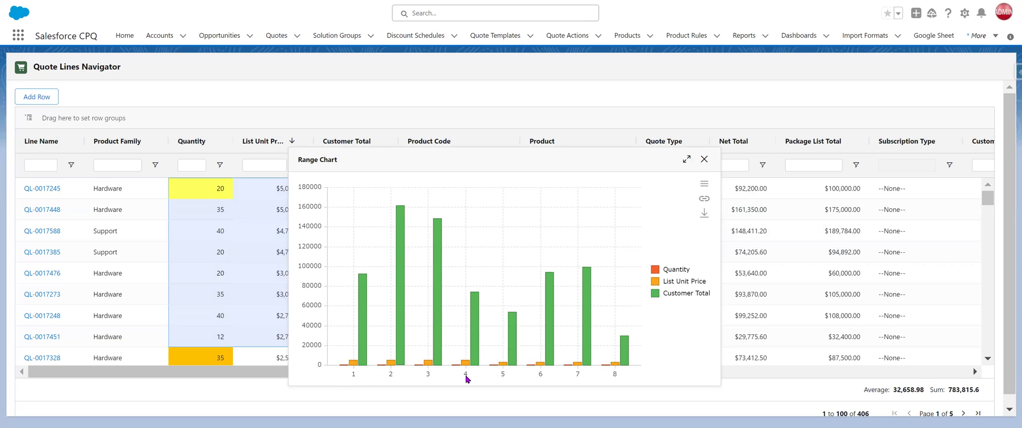
# Step: Set the range chart's category to Product Code
pyautogui.click(704, 188)
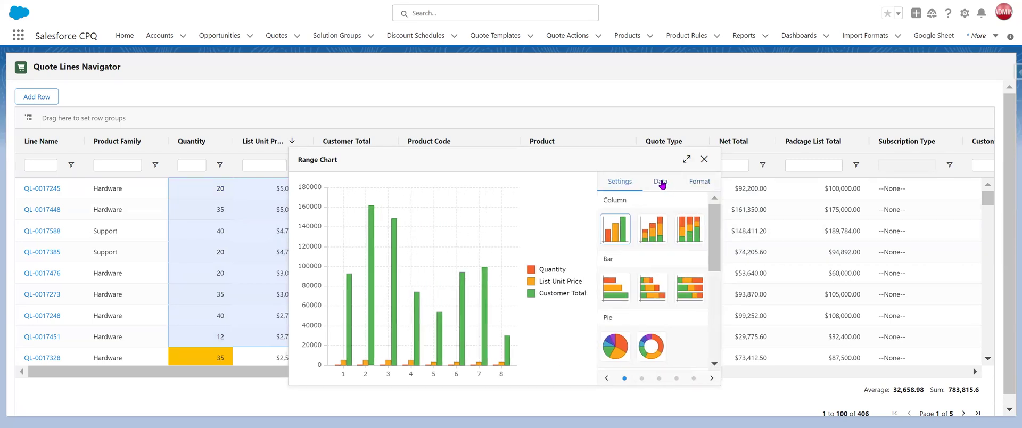
pyautogui.click(661, 183)
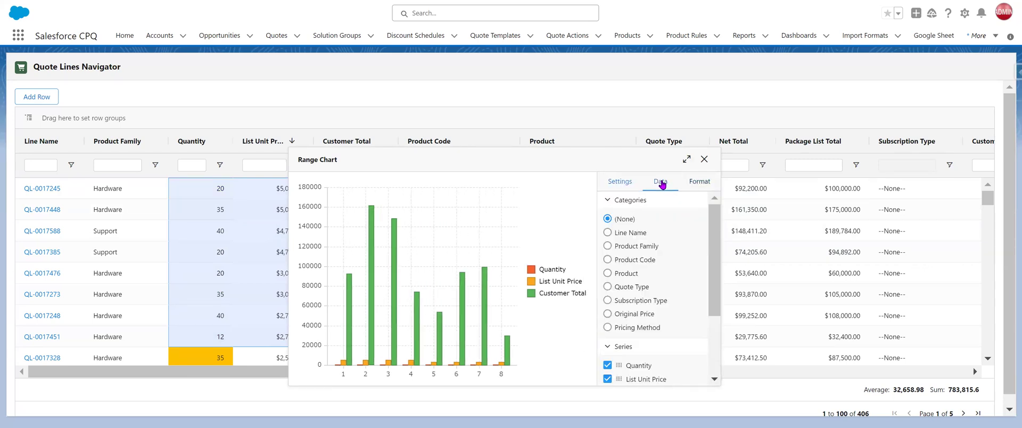
pyautogui.click(608, 259)
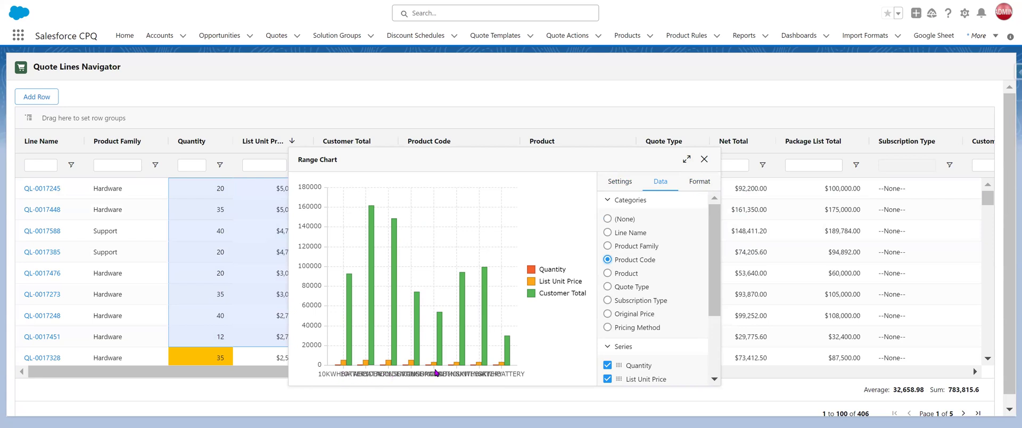
# Step: Look through the chart's series formatting and set the axis font's X rotation to 42°
pyautogui.click(697, 184)
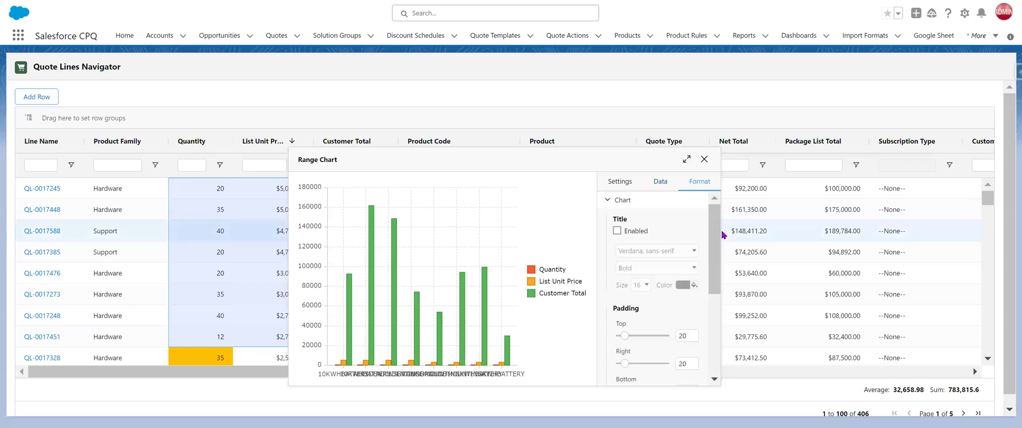
pyautogui.scroll(-1, 704, 276)
pyautogui.scroll(-3, 703, 276)
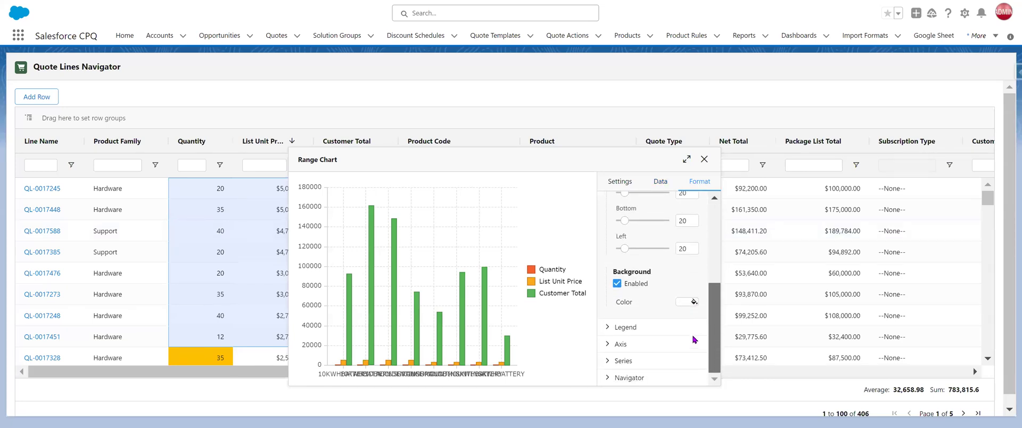
pyautogui.click(609, 360)
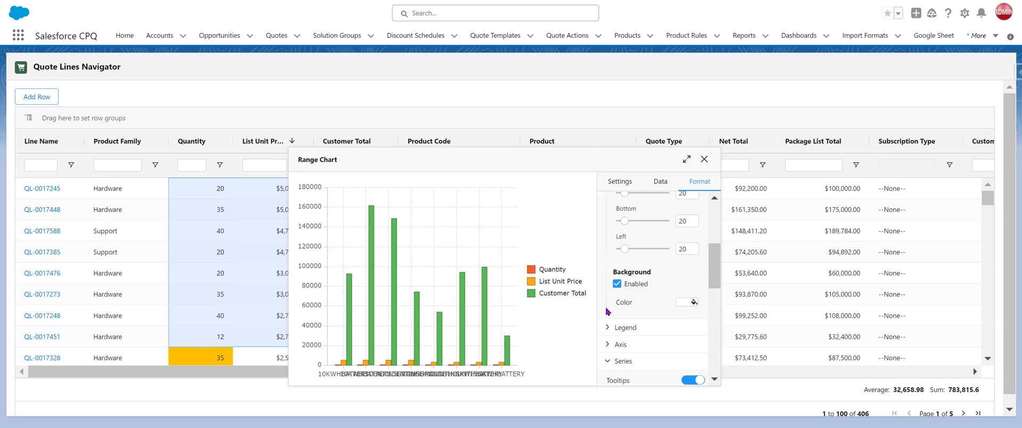
pyautogui.scroll(-3, 609, 317)
pyautogui.scroll(-2, 650, 316)
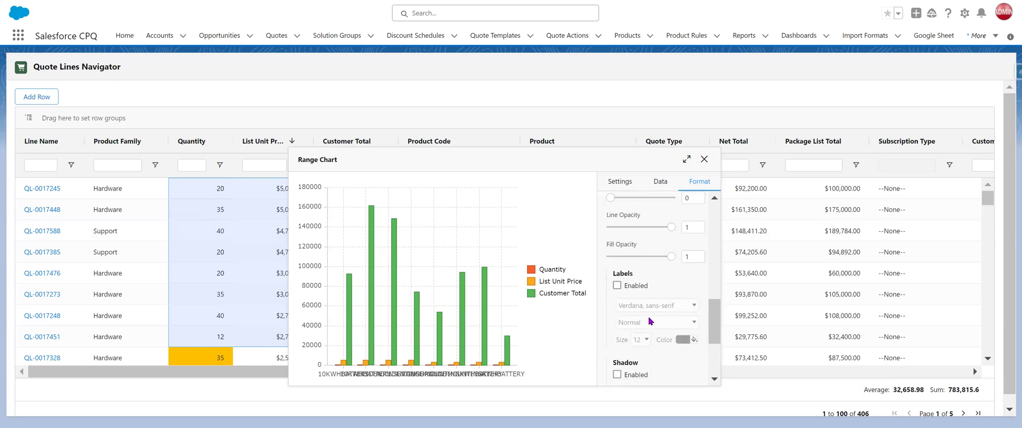
pyautogui.scroll(2, 647, 315)
pyautogui.scroll(3, 639, 313)
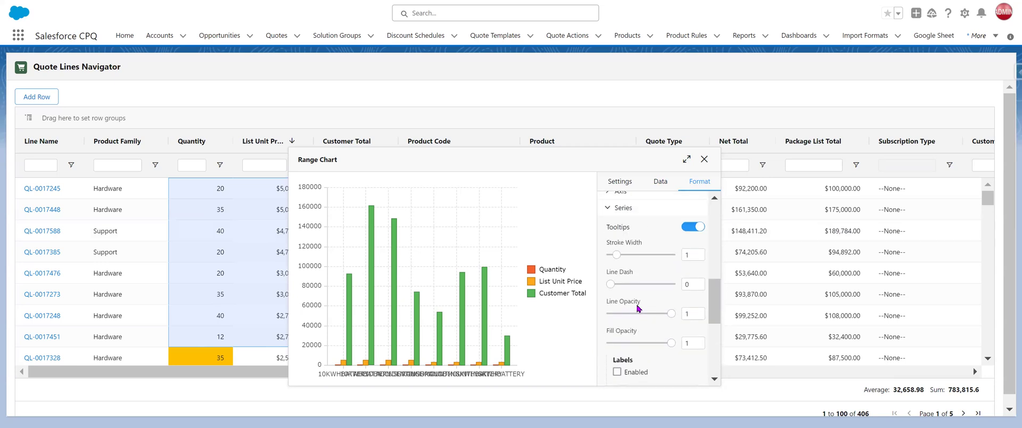
pyautogui.click(611, 271)
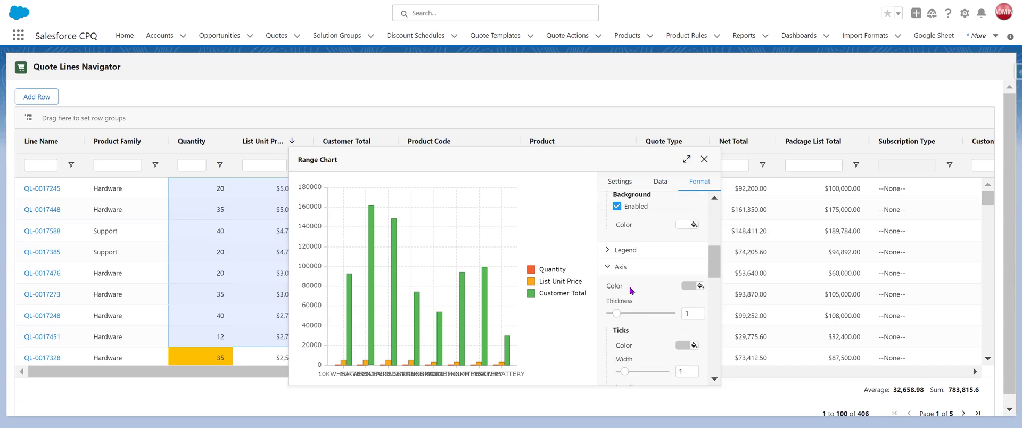
pyautogui.scroll(-3, 634, 293)
pyautogui.moveTo(660, 334); pyautogui.dragTo(669, 343)
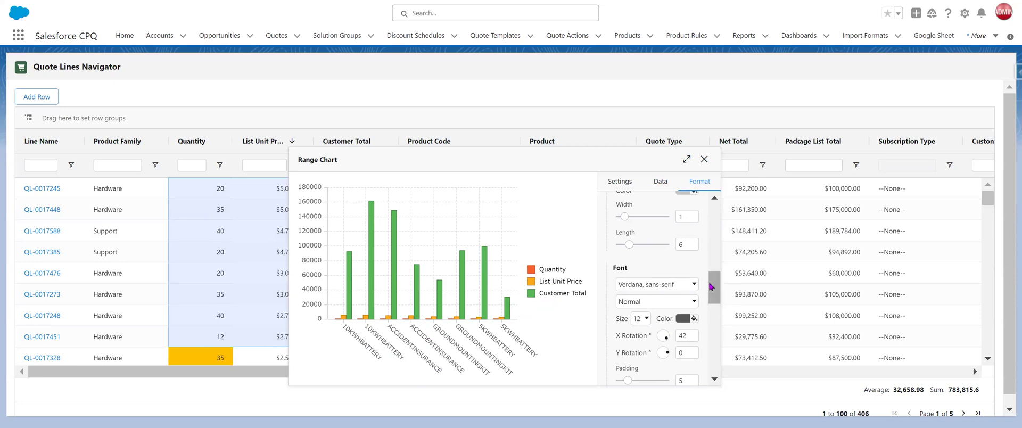
# Step: Set the range chart's category to Product Family
pyautogui.click(661, 184)
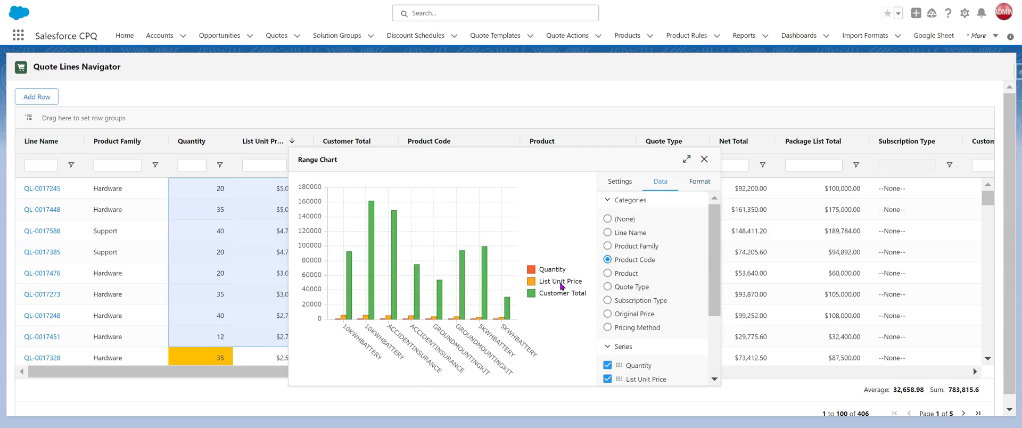
pyautogui.click(607, 247)
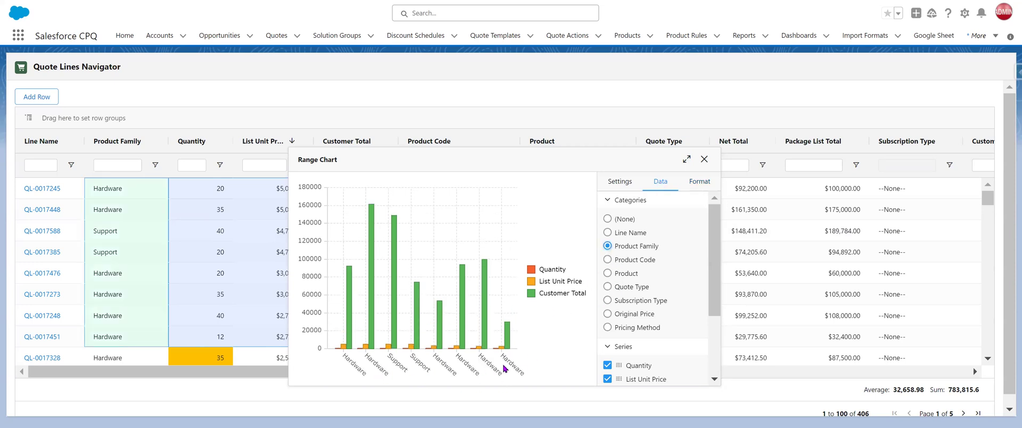
pyautogui.moveTo(714, 301); pyautogui.dragTo(719, 265)
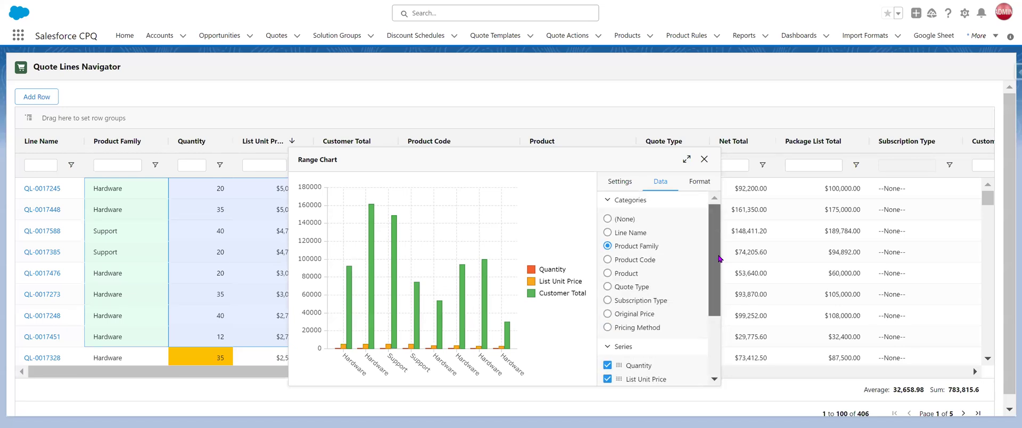
# Step: Enable the navigator in the chart's formatting and try its range handle below the chart
pyautogui.click(689, 181)
pyautogui.moveTo(715, 224); pyautogui.dragTo(716, 369)
pyautogui.click(608, 378)
pyautogui.scroll(-1, 680, 378)
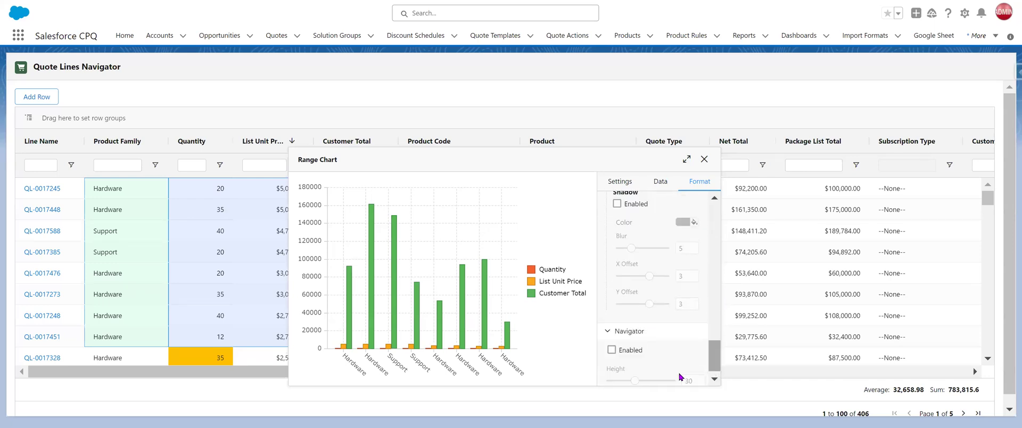
pyautogui.click(612, 343)
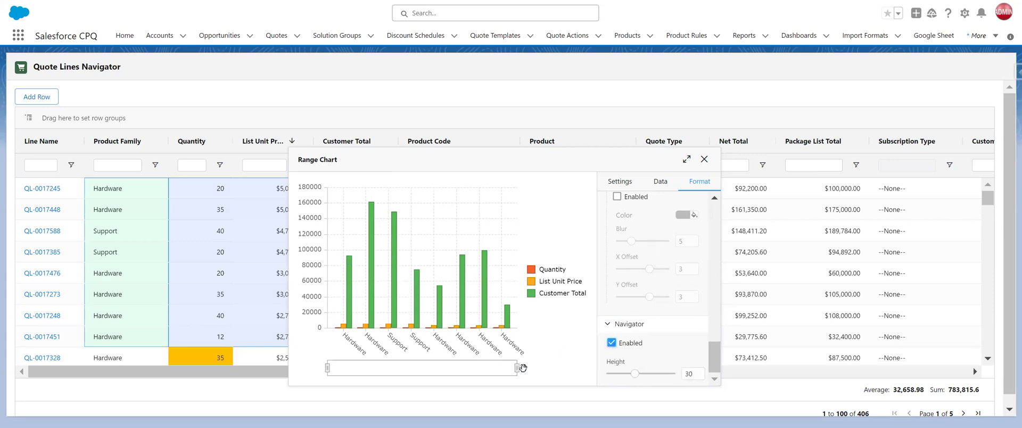
pyautogui.moveTo(517, 368)
pyautogui.mouseDown()
pyautogui.moveTo(379, 363)
pyautogui.moveTo(517, 370)
pyautogui.mouseUp()
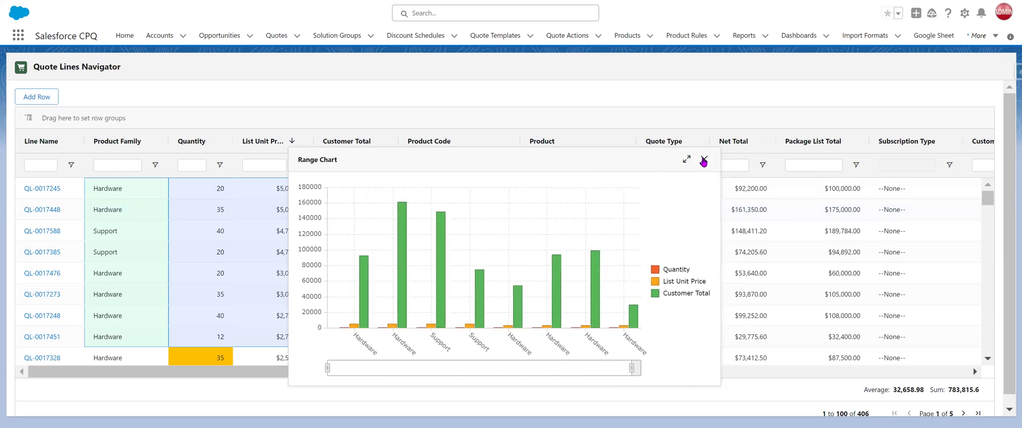
# Step: Close the range chart and add nine blank rows at the start of the quote lines grid
pyautogui.moveTo(607, 191)
pyautogui.click(703, 159)
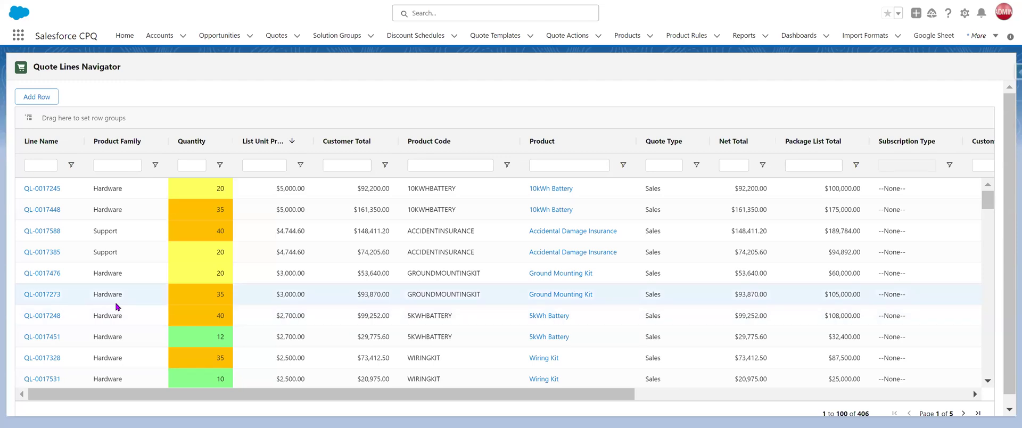
pyautogui.click(21, 102)
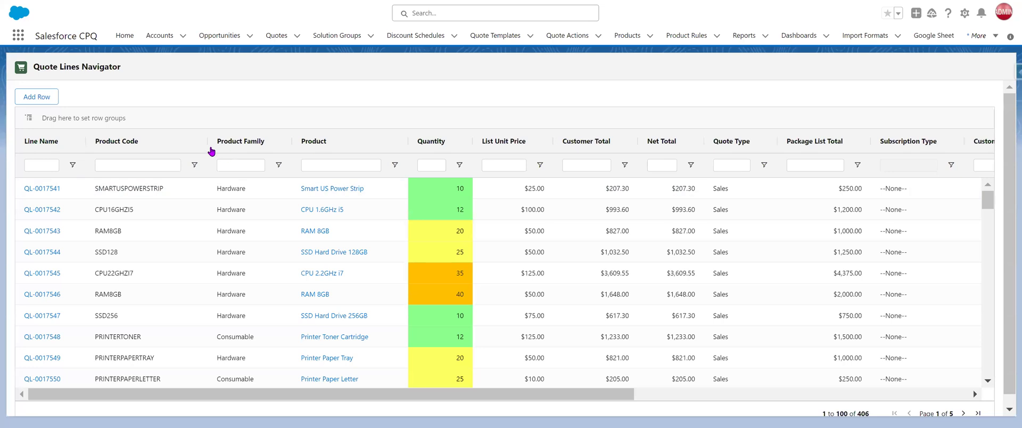
pyautogui.click(50, 102)
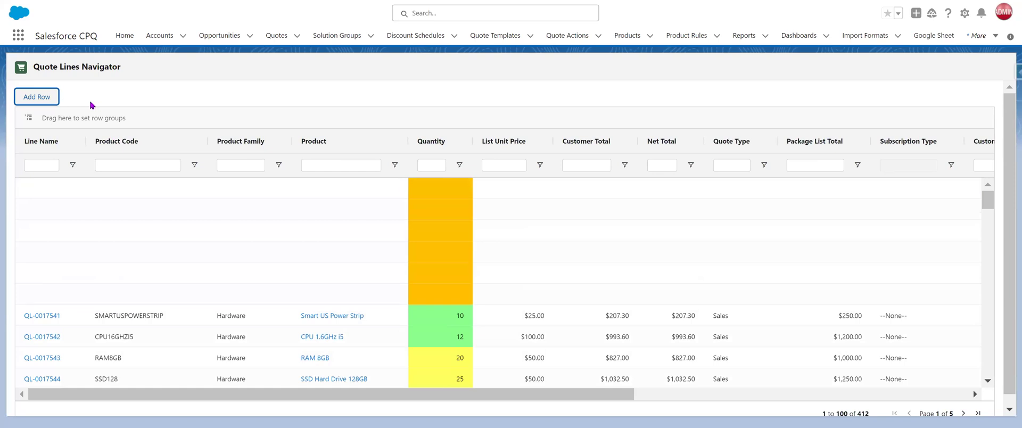
pyautogui.click(36, 98)
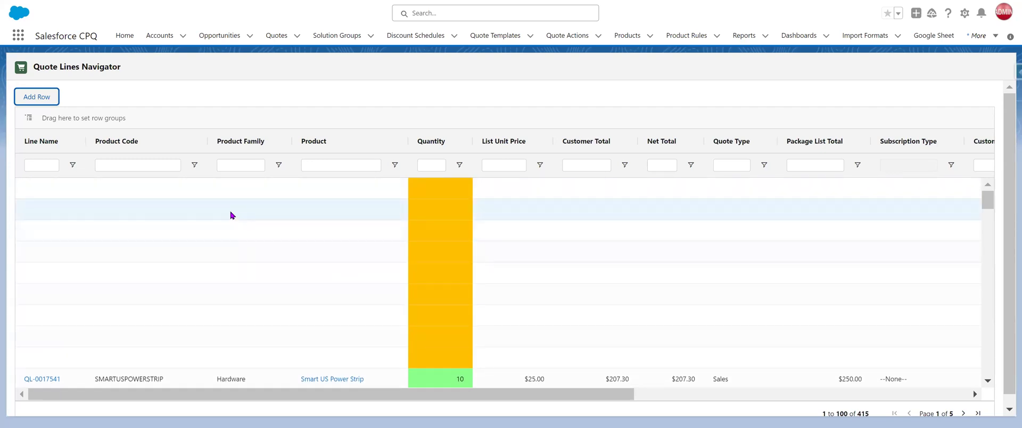
# Step: Switch to the export (2).xlsx workbook in Excel, copy the block of product, quantity and price cells, and return to the Quote Lines Navigator
pyautogui.hotkey('alt', 'Tab')
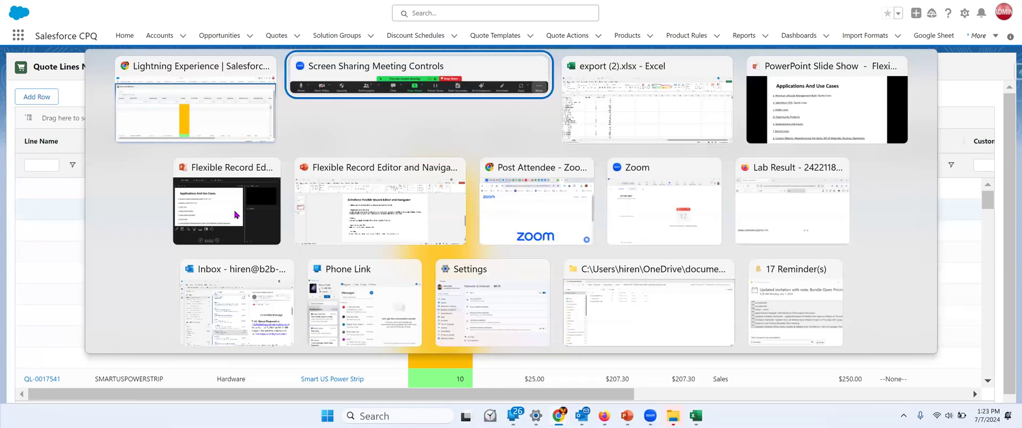
pyautogui.hotkey('alt', 'Tab')
pyautogui.moveTo(71, 140); pyautogui.dragTo(276, 208)
pyautogui.hotkey('ctrl', 'c')
pyautogui.hotkey('alt', 'Tab')
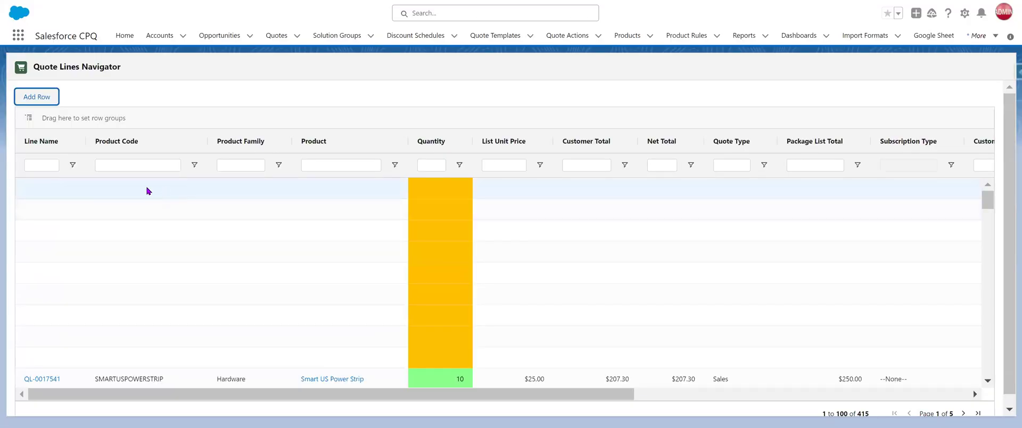
# Step: Paste the copied product, quantity and list unit price values into the blank rows, starting at the first row's Product cell
pyautogui.click(147, 191)
pyautogui.hotkey('ctrl', 'v')
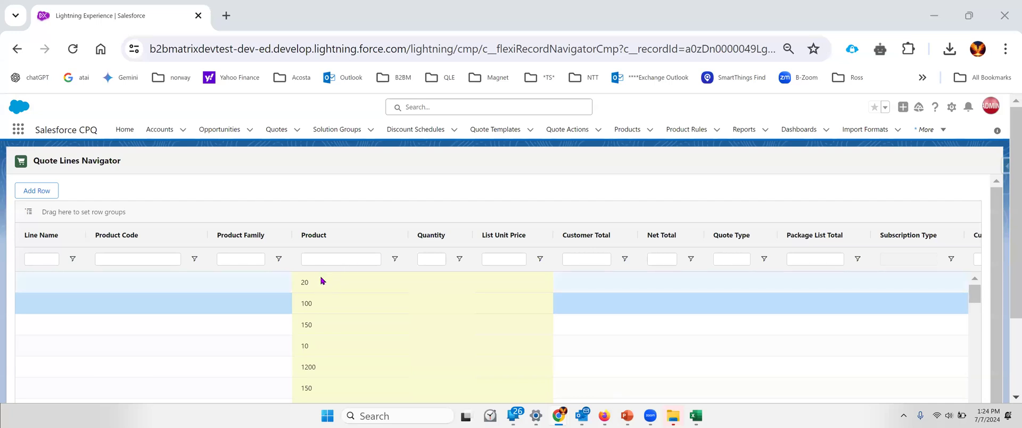
pyautogui.click(322, 281)
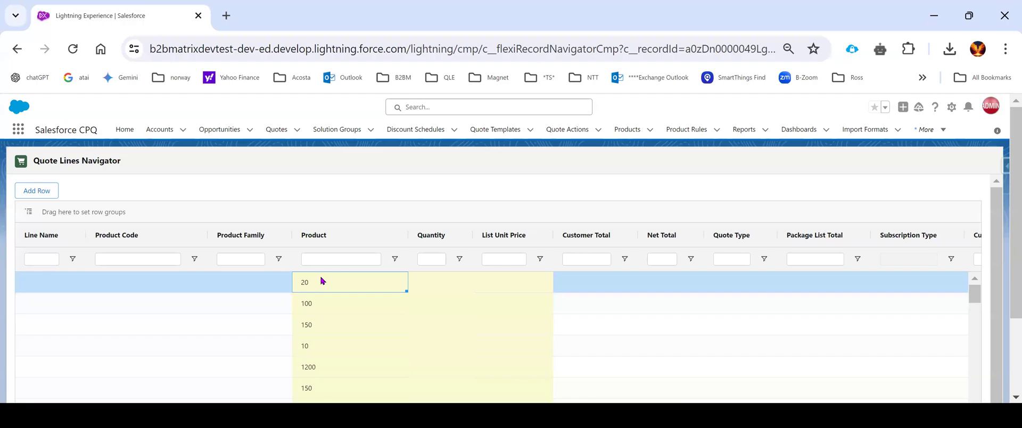
pyautogui.press('F11')
pyautogui.click(283, 208)
pyautogui.click(316, 192)
pyautogui.hotkey('ctrl', 'v')
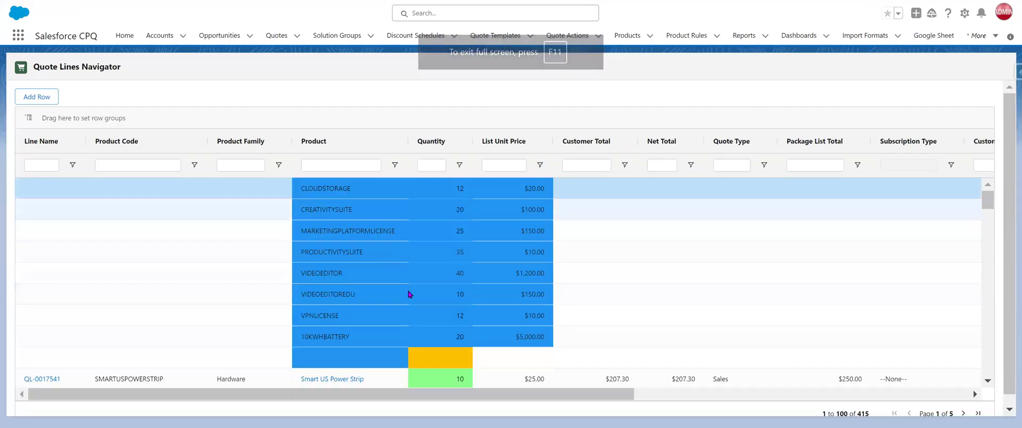
pyautogui.click(604, 340)
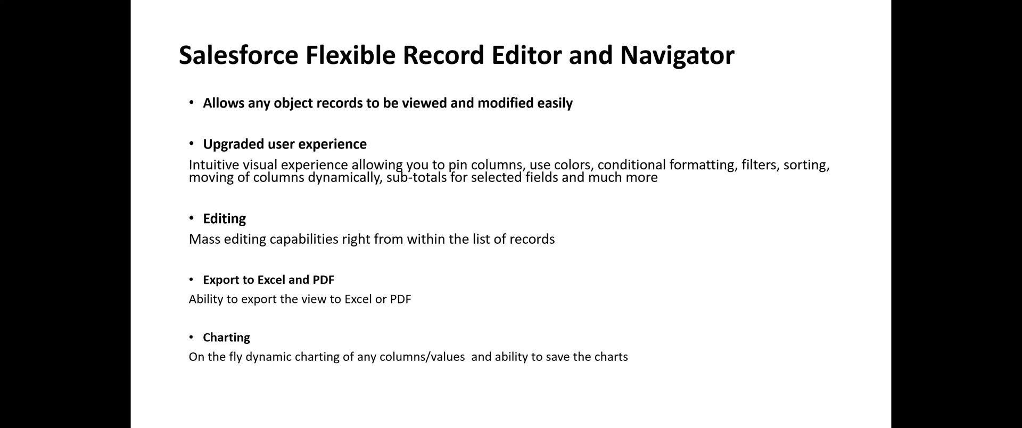
pyautogui.click(311, 335)
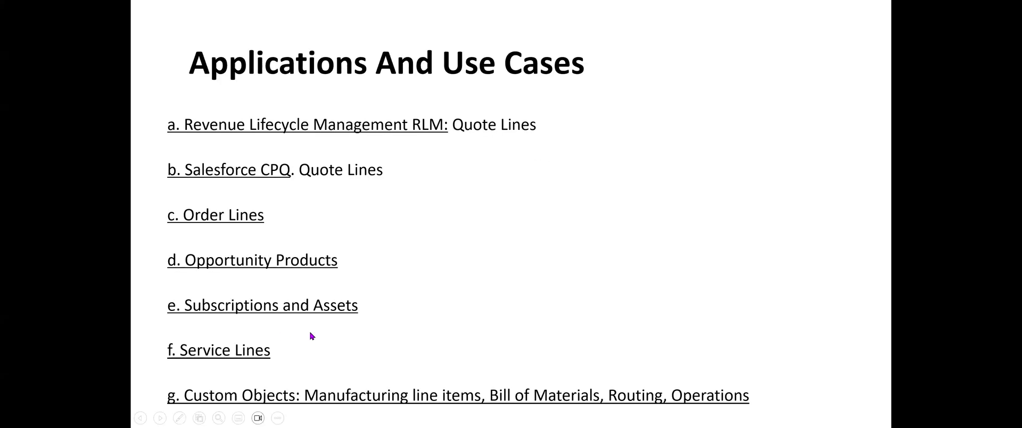